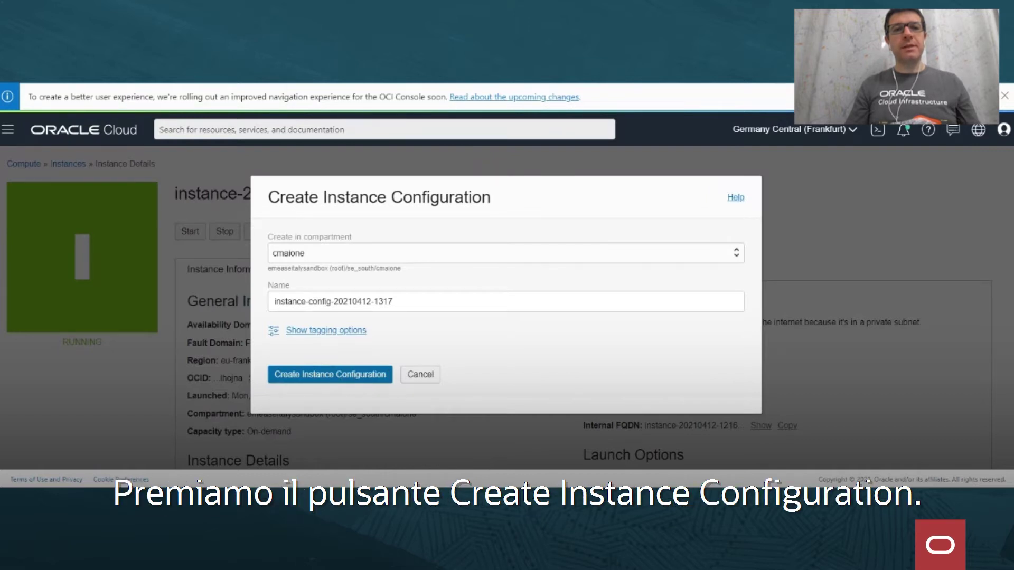
Create the instance configuration and start an instance pool from it, keeping the default basic details with 0 instances
{"action": "left_click", "coordinate": [315, 378]}
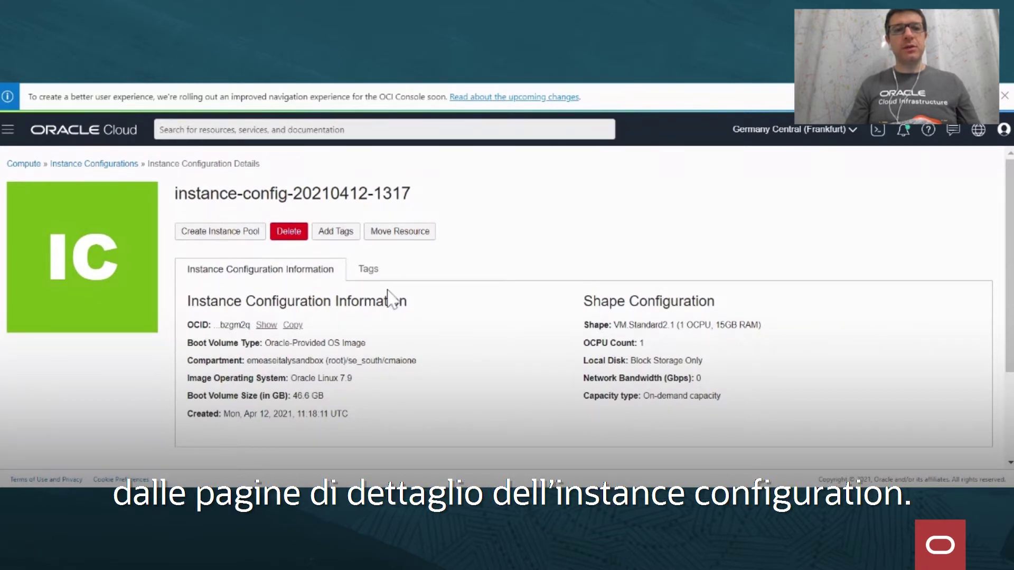
{"action": "left_click", "coordinate": [231, 244]}
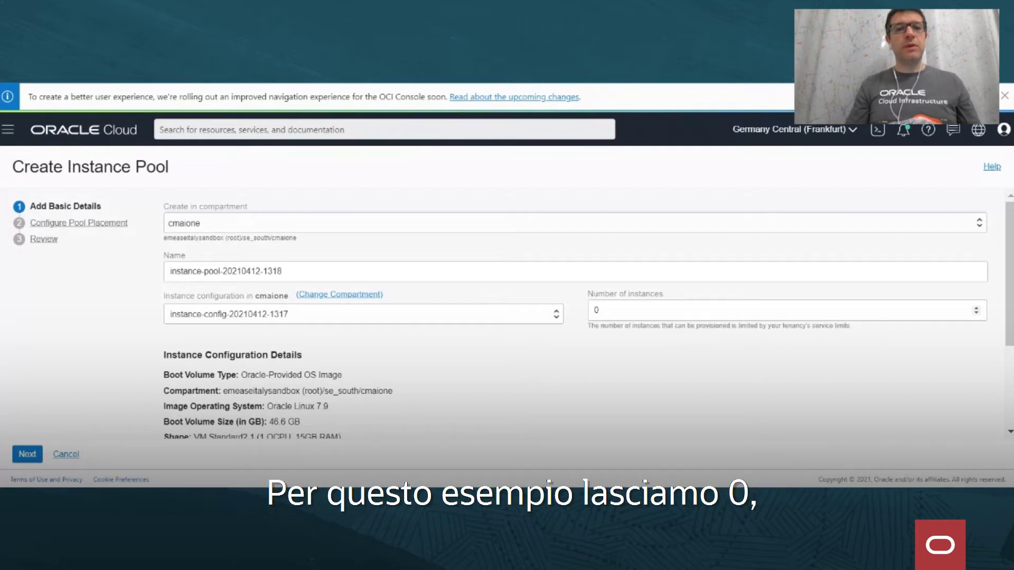
{"action": "scroll", "coordinate": [396, 385], "scroll_direction": "down", "scroll_amount": 3}
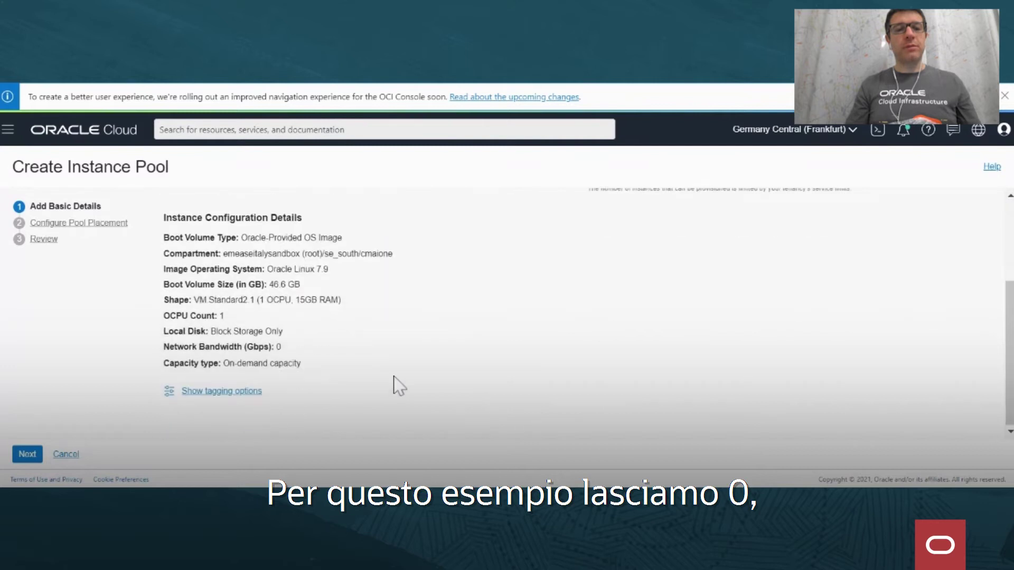
{"action": "left_click", "coordinate": [27, 454]}
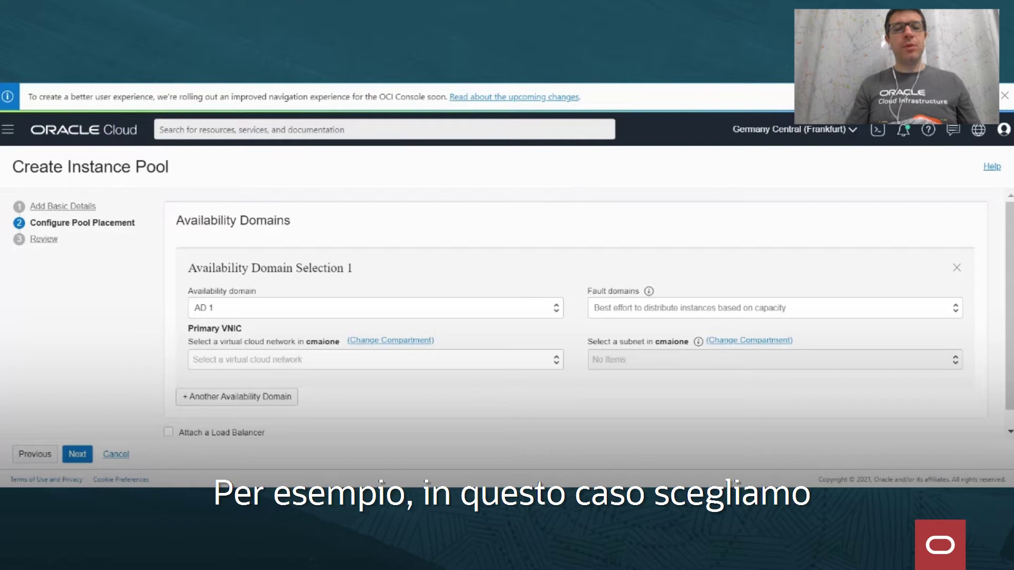
Place the pool in availability domain AD 1 with network VCN_MAIN and subnet1 (Regional), keeping the default fault domain distribution
{"action": "left_click", "coordinate": [556, 310]}
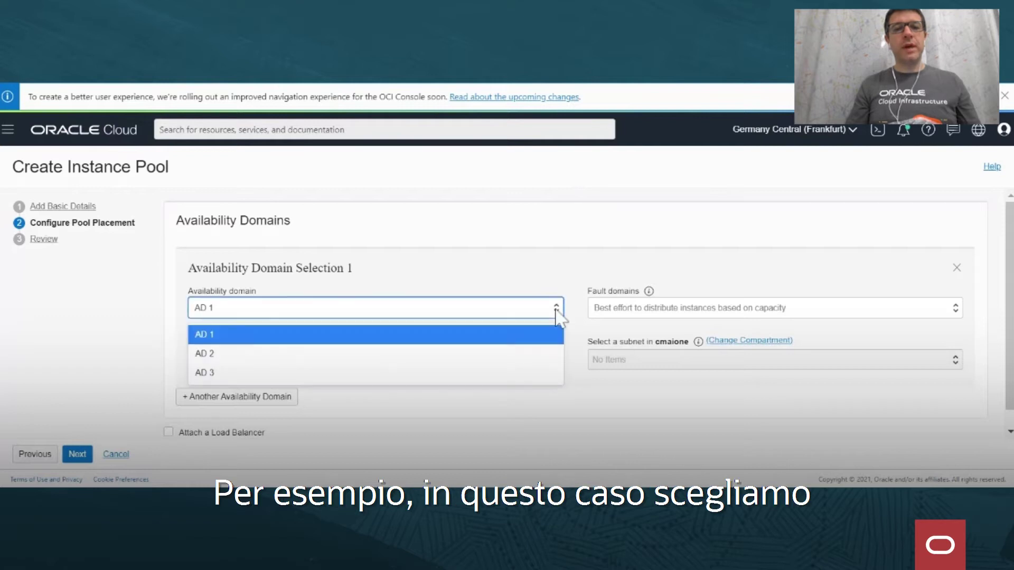
{"action": "left_click", "coordinate": [217, 336]}
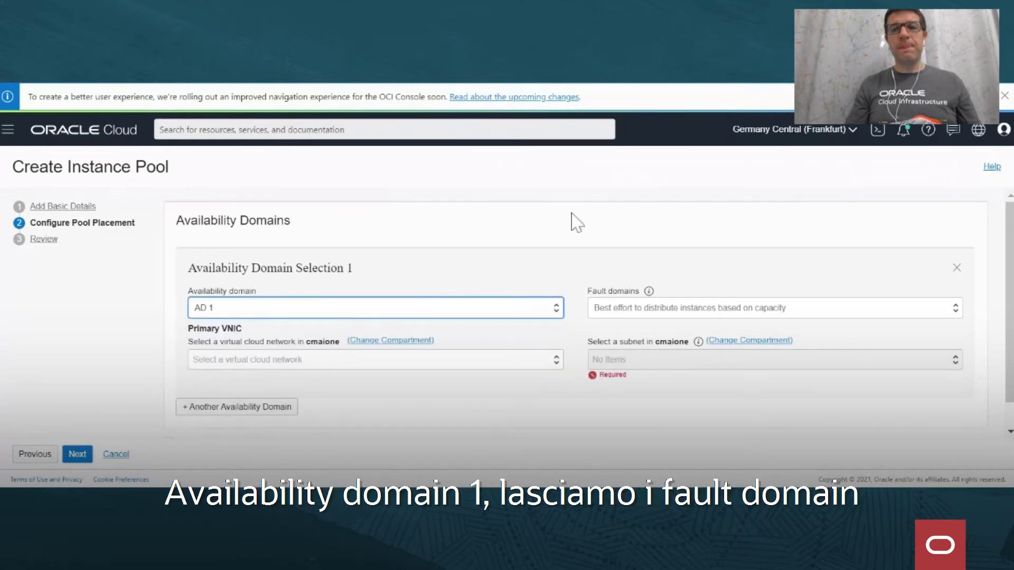
{"action": "left_click", "coordinate": [649, 361]}
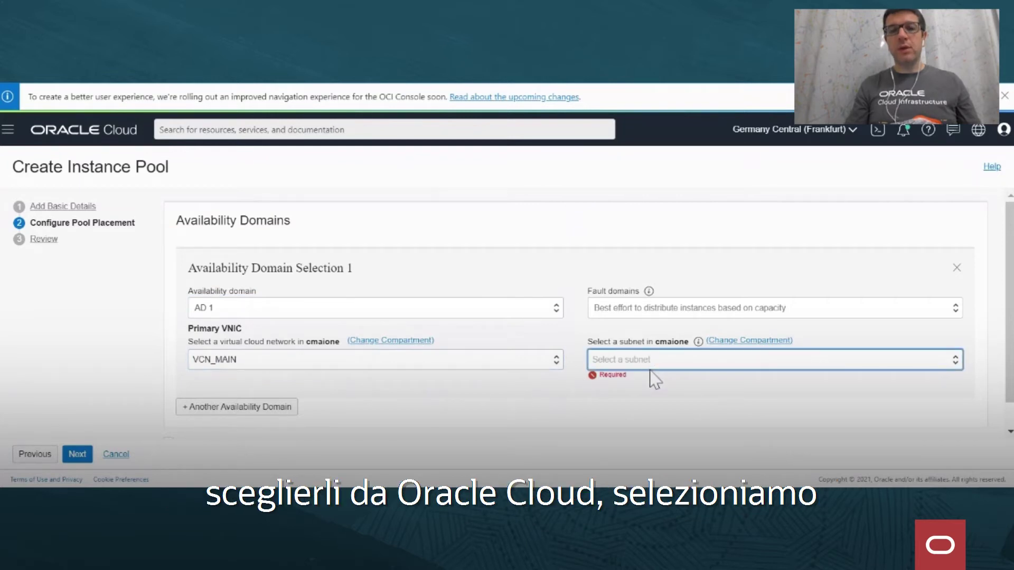
{"action": "left_click", "coordinate": [655, 380]}
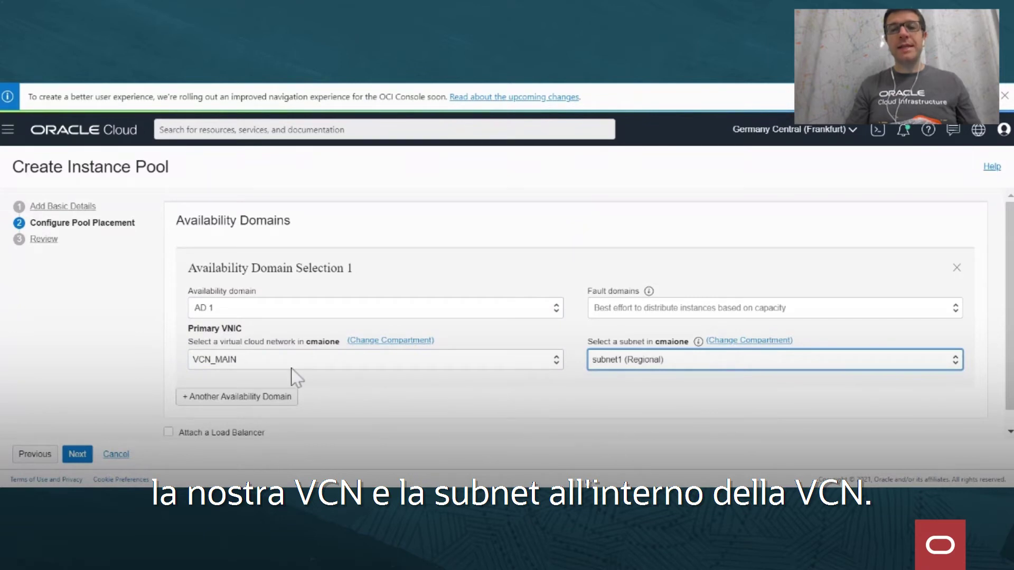
Add a second availability domain selection for AD 2, using network VCN_MAIN and subnet1
{"action": "left_click", "coordinate": [282, 397]}
{"action": "scroll", "coordinate": [290, 389], "scroll_direction": "down", "scroll_amount": 3}
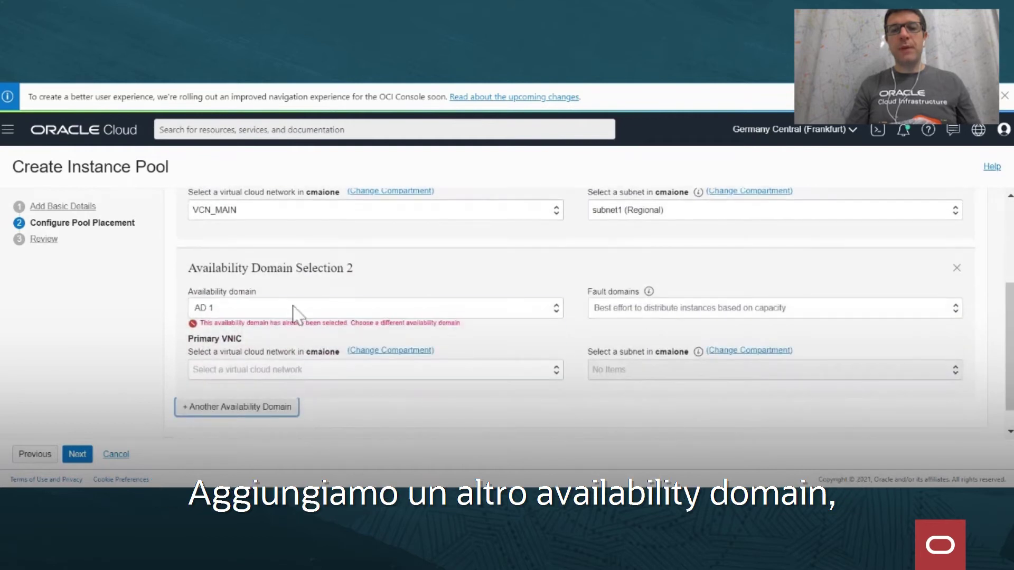
{"action": "left_click", "coordinate": [293, 309]}
{"action": "left_click", "coordinate": [274, 354]}
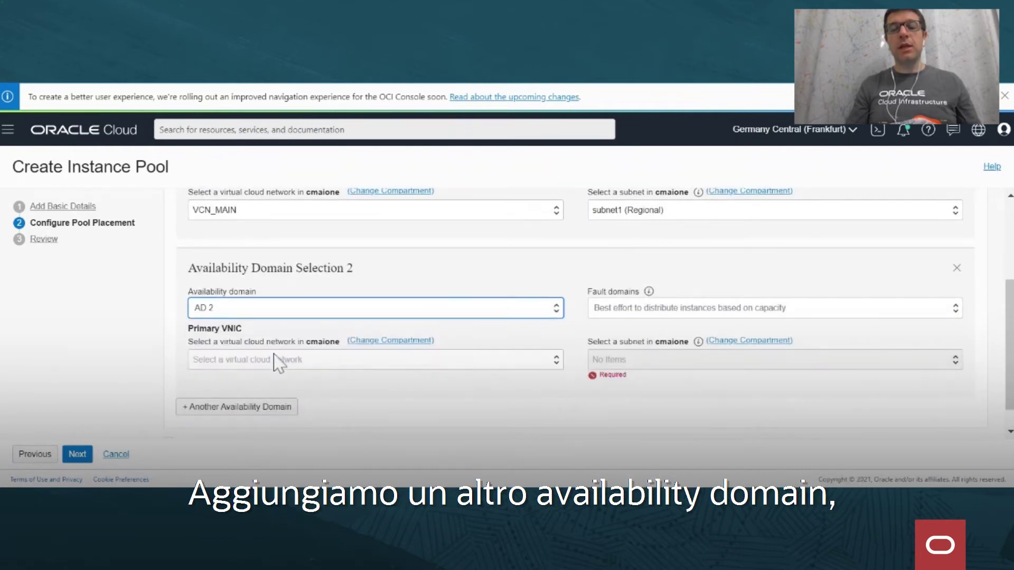
{"action": "left_click", "coordinate": [316, 364]}
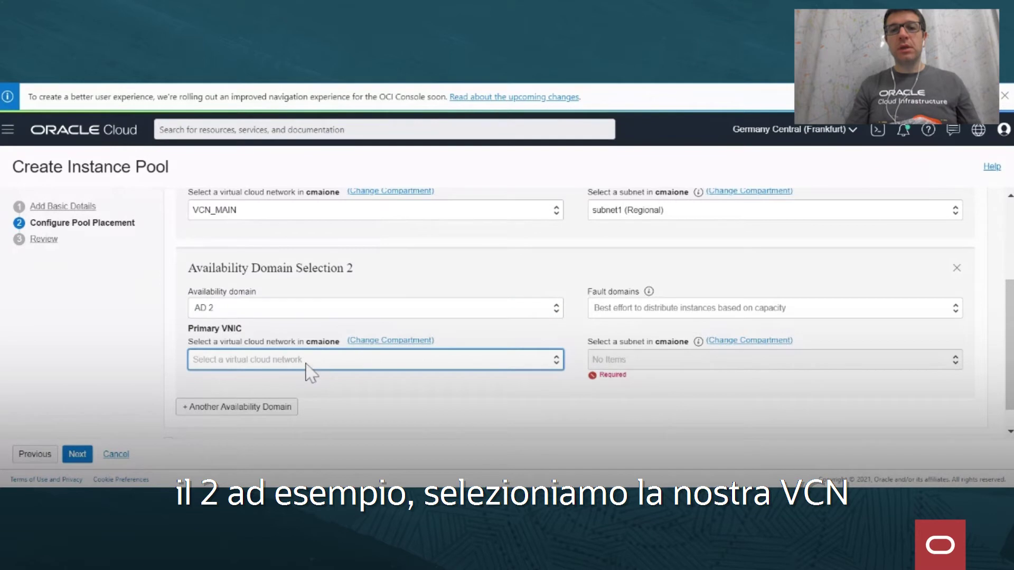
{"action": "left_click", "coordinate": [232, 342]}
{"action": "left_click", "coordinate": [621, 364]}
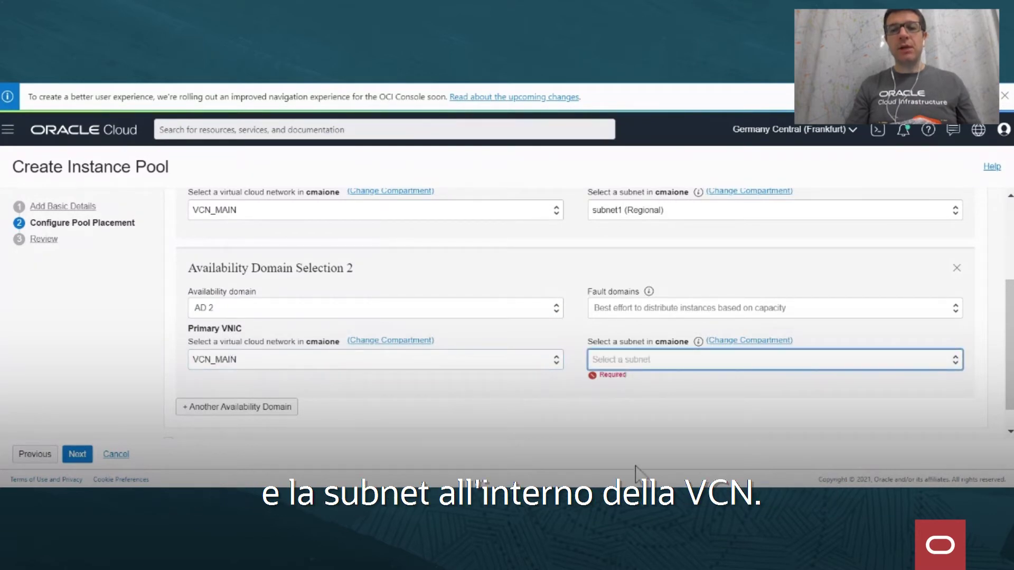
Review the instance pool's basic details and both placement selections, and create the pool
{"action": "left_click", "coordinate": [77, 455]}
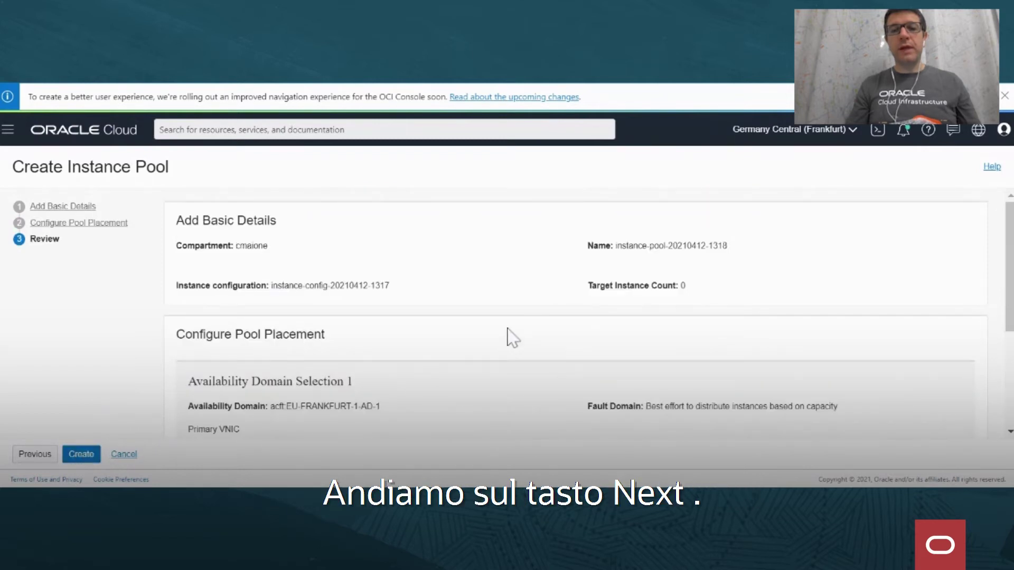
{"action": "scroll", "coordinate": [515, 338], "scroll_direction": "down", "scroll_amount": 2}
{"action": "scroll", "coordinate": [515, 338], "scroll_direction": "down", "scroll_amount": 2}
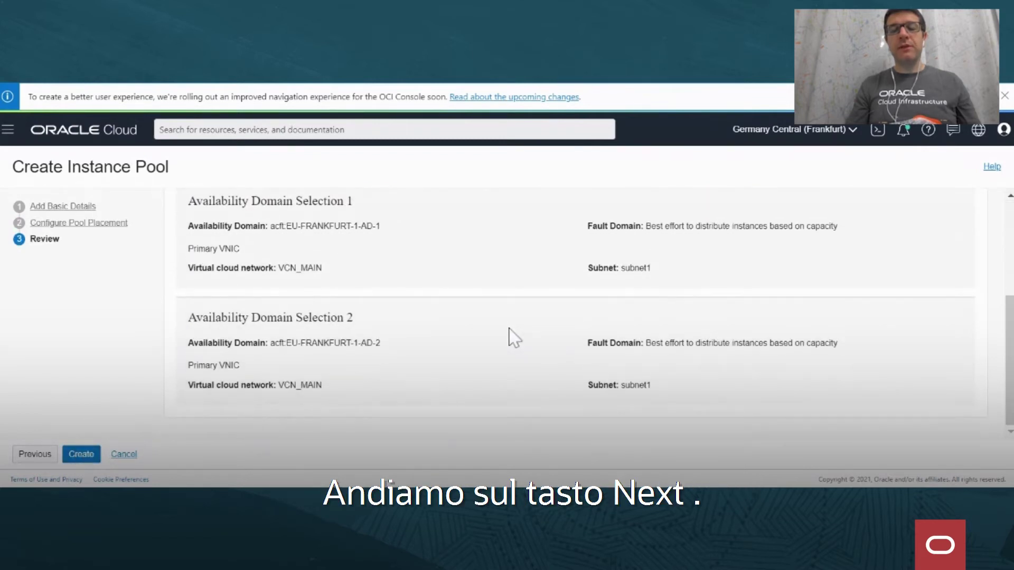
{"action": "left_click", "coordinate": [82, 455]}
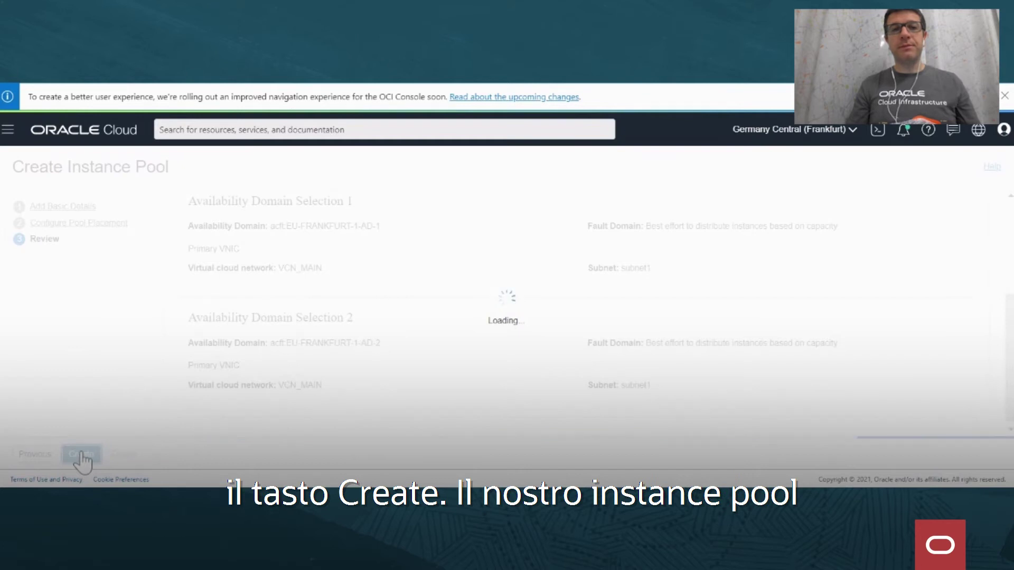
Start an autoscaling configuration for the new instance pool, accept the default basic details, and proceed to the policy settings
{"action": "scroll", "coordinate": [528, 407], "scroll_direction": "down", "scroll_amount": 3}
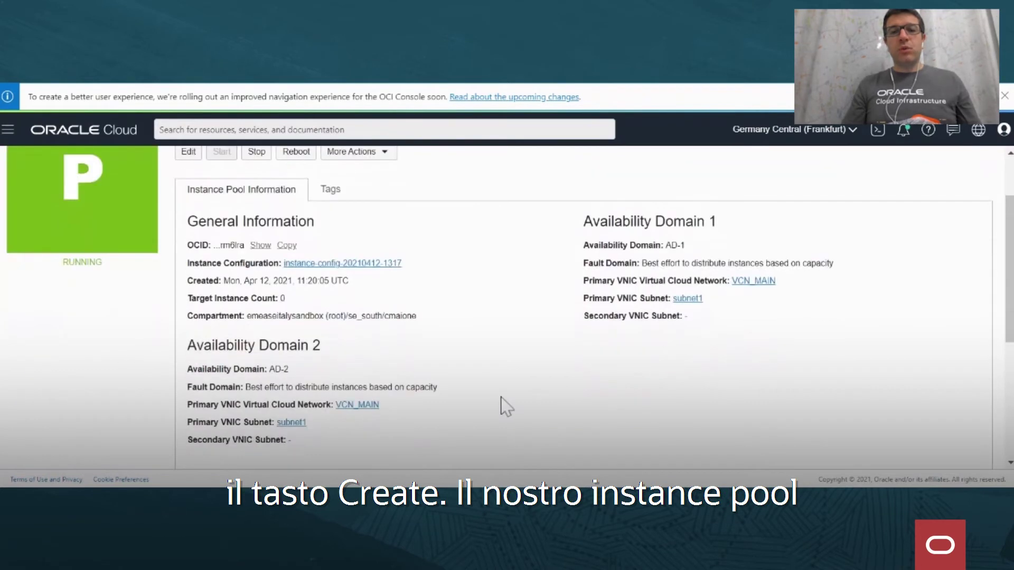
{"action": "scroll", "coordinate": [502, 402], "scroll_direction": "down", "scroll_amount": 5}
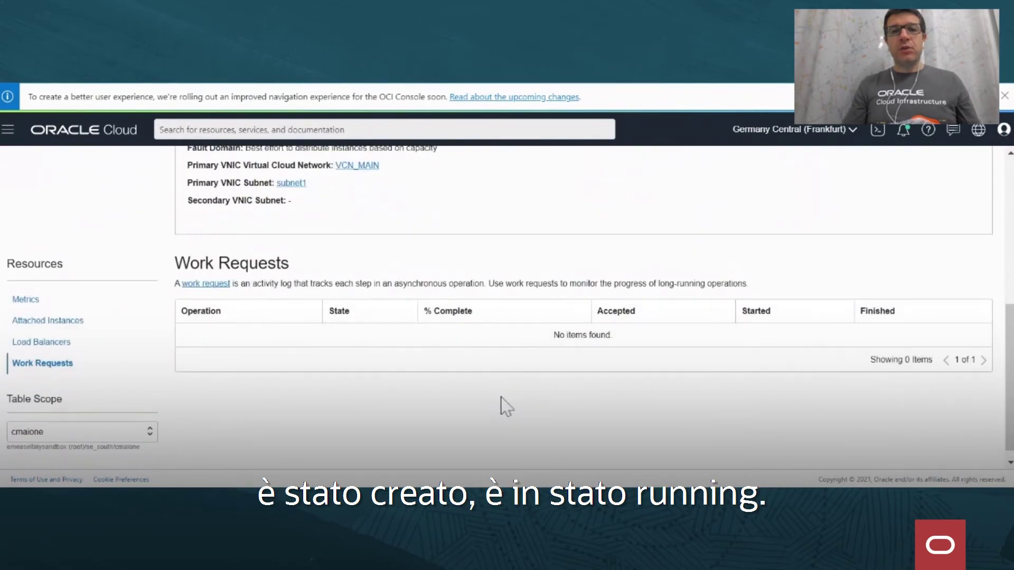
{"action": "scroll", "coordinate": [502, 407], "scroll_direction": "up", "scroll_amount": 8}
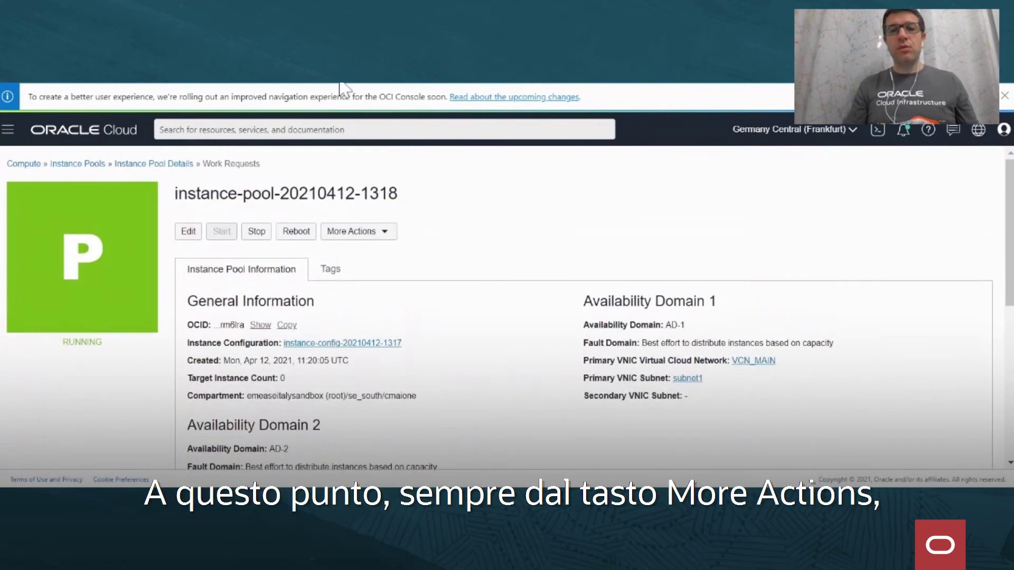
{"action": "left_click", "coordinate": [390, 238]}
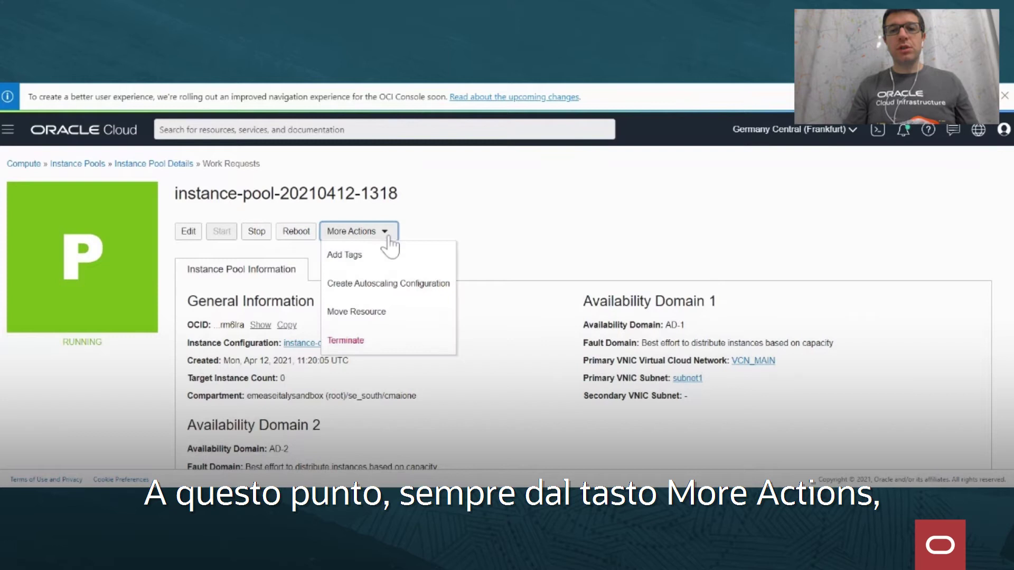
{"action": "left_click", "coordinate": [389, 284]}
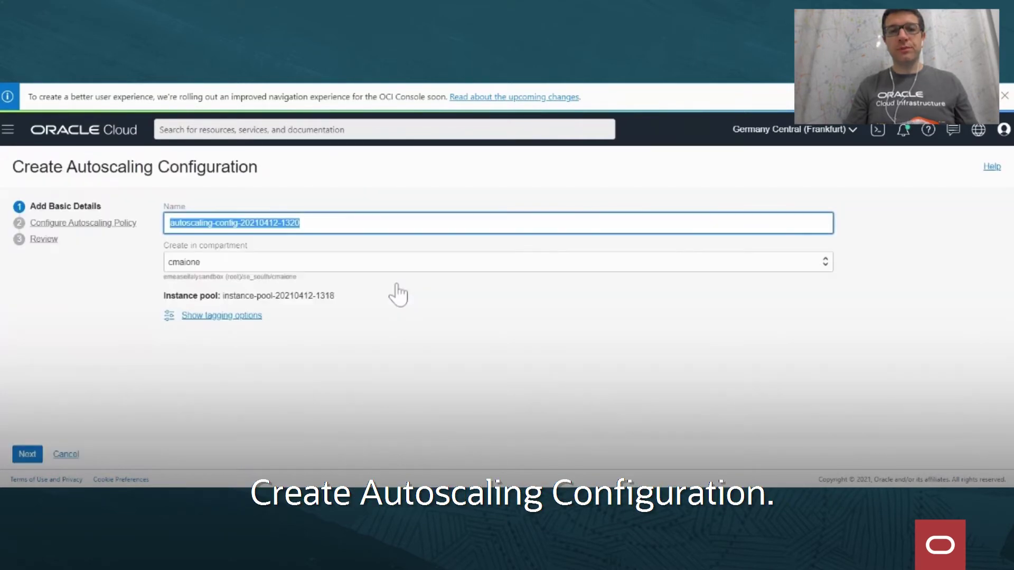
{"action": "left_click", "coordinate": [505, 365]}
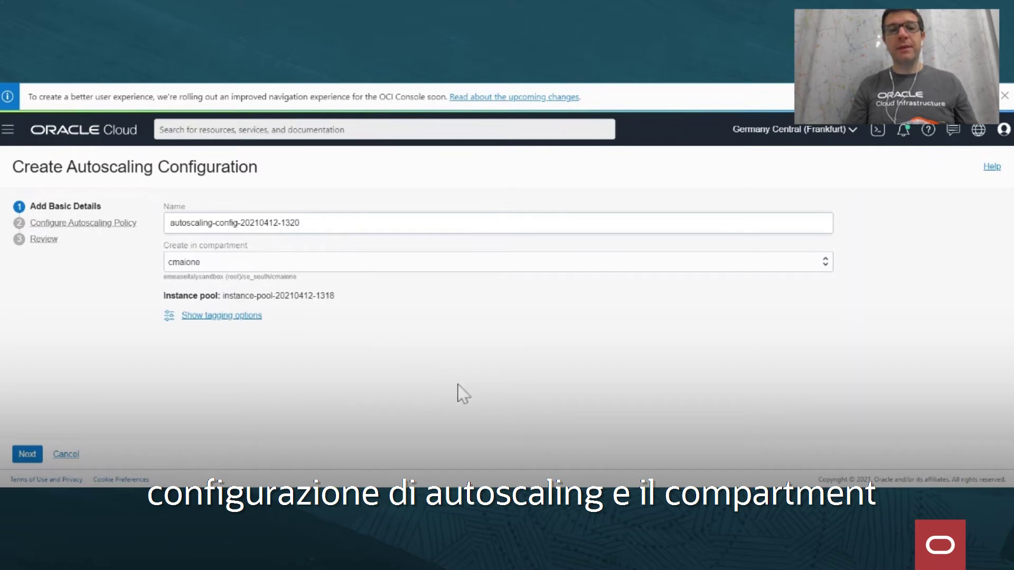
{"action": "left_click_drag", "start_coordinate": [166, 295], "coordinate": [335, 295]}
{"action": "left_click", "coordinate": [430, 338]}
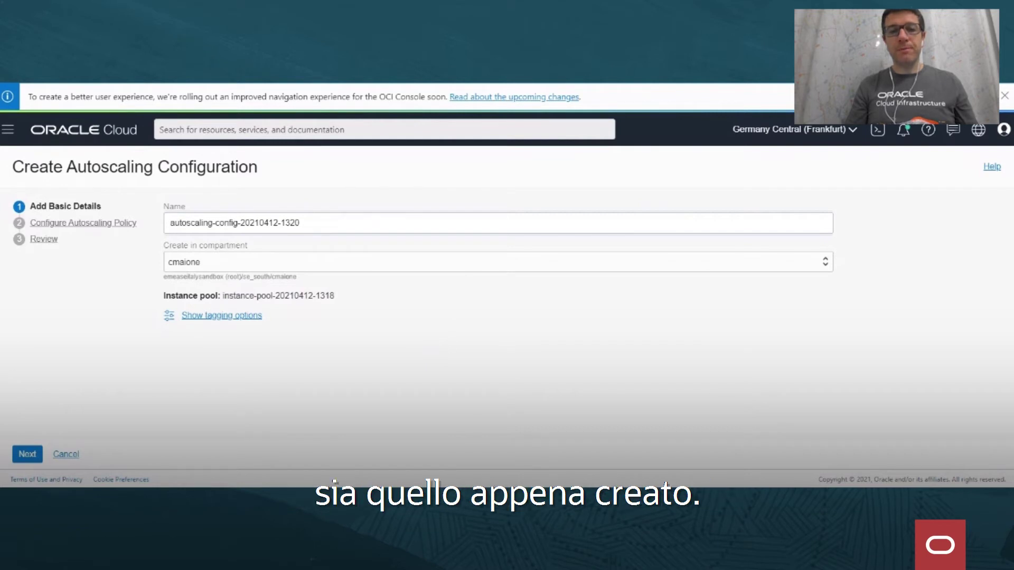
{"action": "left_click", "coordinate": [37, 455]}
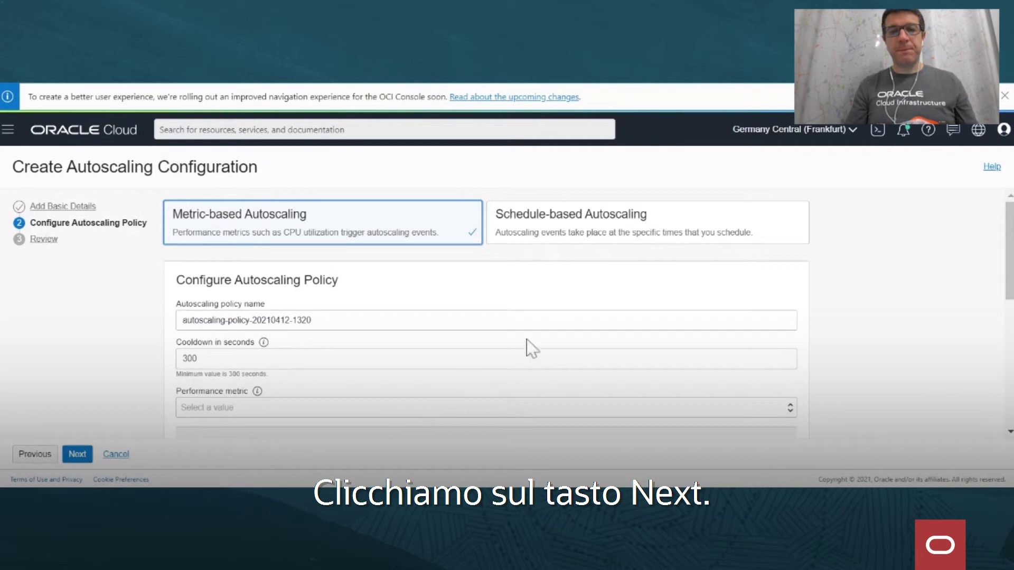
Choose schedule-based autoscaling and set the first policy's target pool size to 2
{"action": "left_click", "coordinate": [584, 232]}
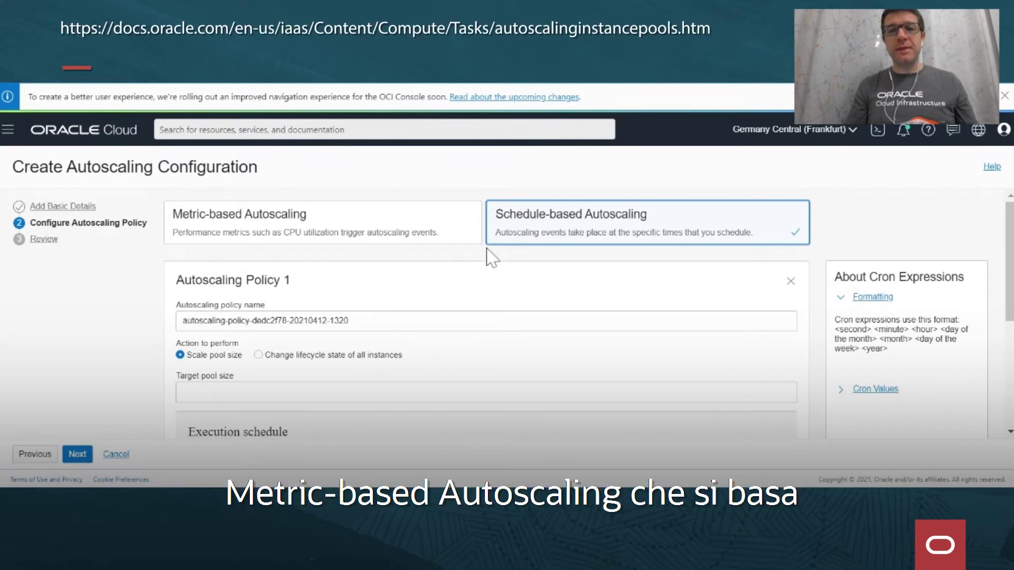
{"action": "scroll", "coordinate": [486, 294], "scroll_direction": "down", "scroll_amount": 2}
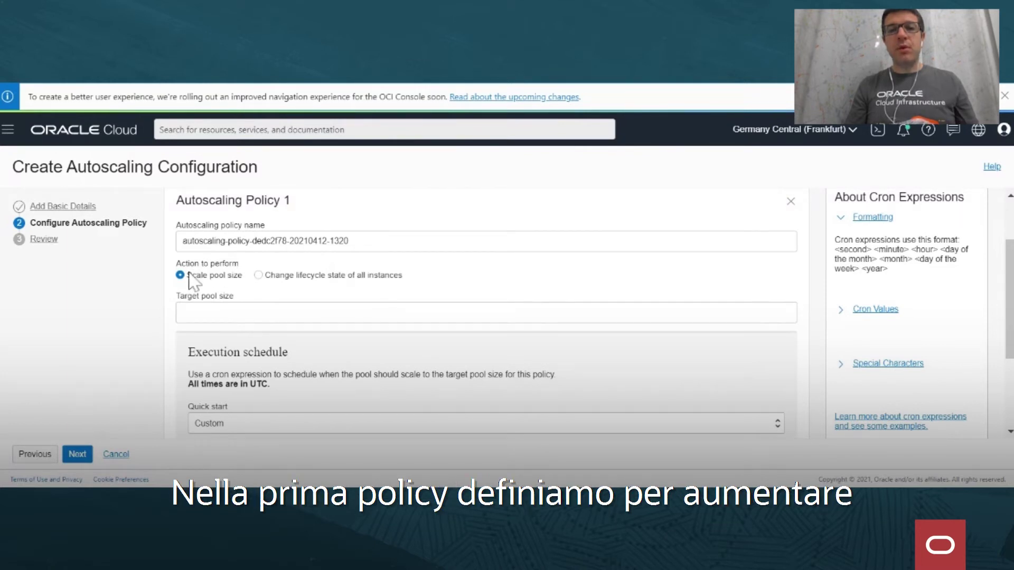
{"action": "left_click", "coordinate": [182, 313]}
{"action": "type", "text": "2"}
{"action": "left_click", "coordinate": [140, 317]}
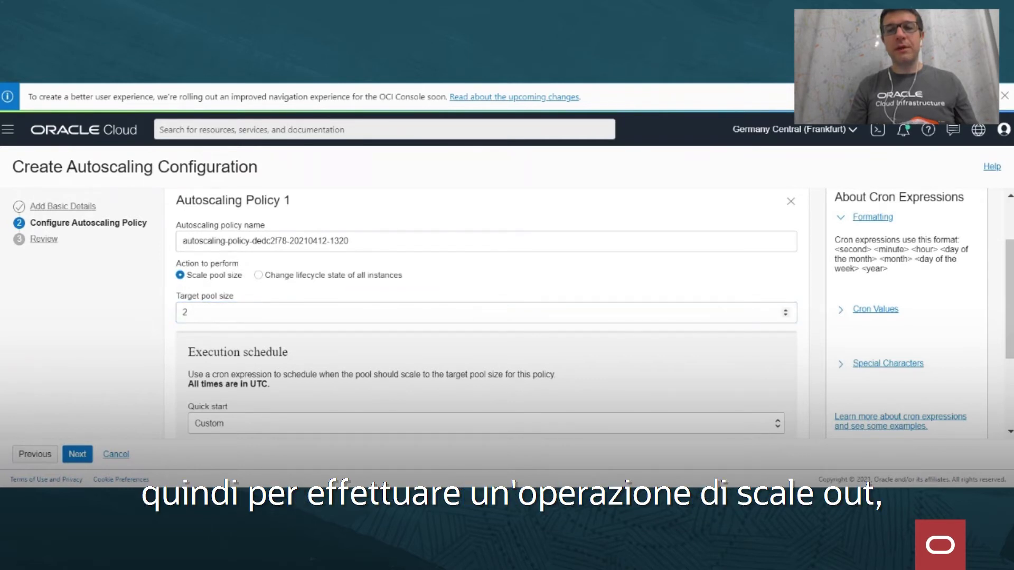
Schedule the first policy with minute 25, hour 11, day of the month 12, month 4, day of the week ?, and year 2021
{"action": "scroll", "coordinate": [486, 315], "scroll_direction": "down", "scroll_amount": 3}
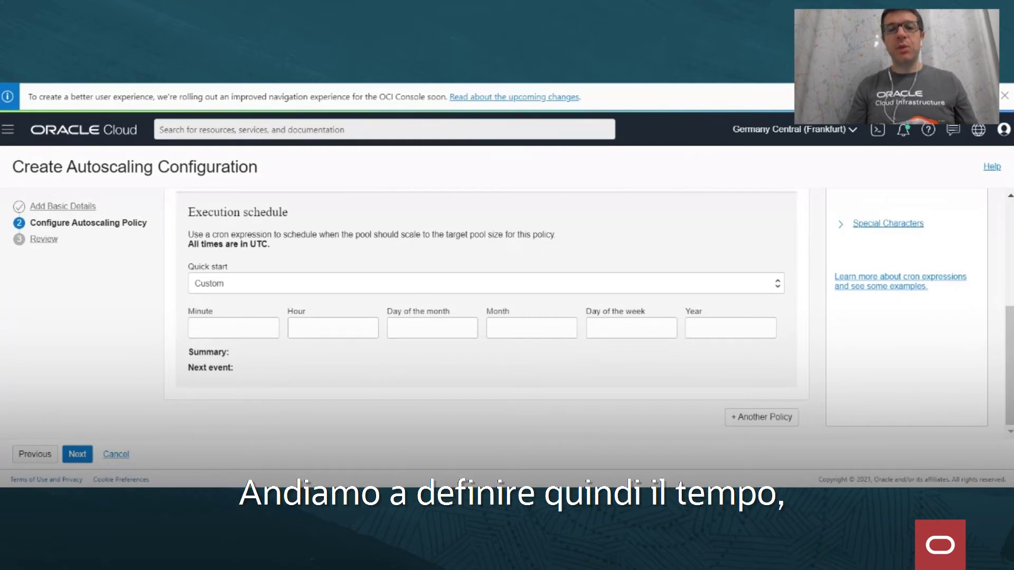
{"action": "left_click", "coordinate": [234, 328]}
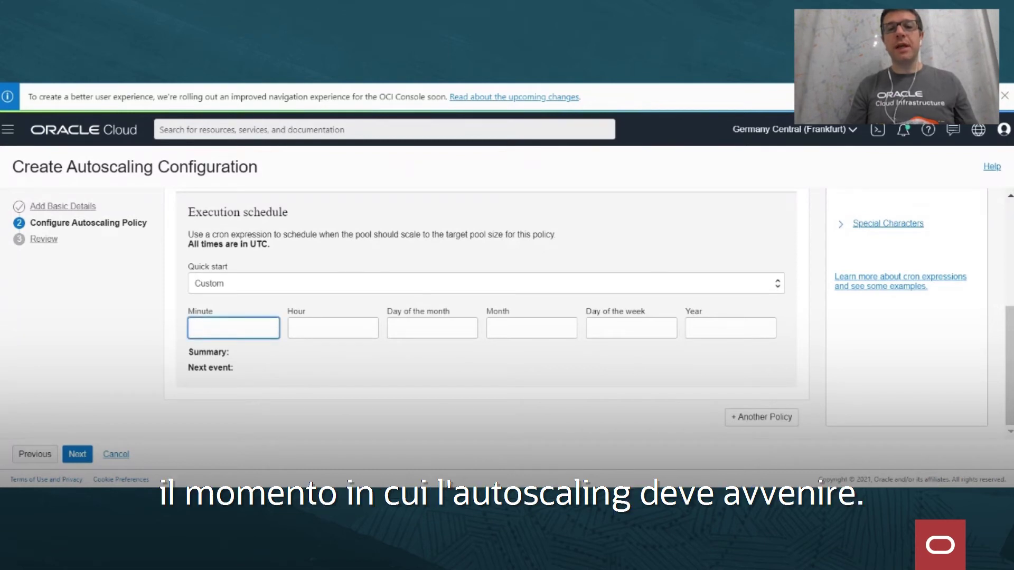
{"action": "type", "text": "5"}
{"action": "left_click", "coordinate": [333, 328]}
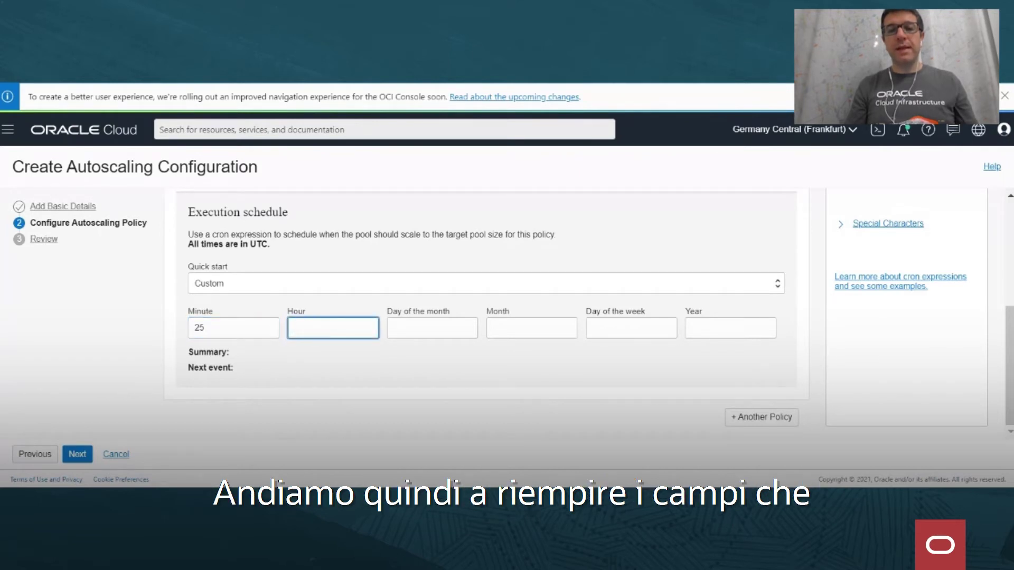
{"action": "type", "text": "11"}
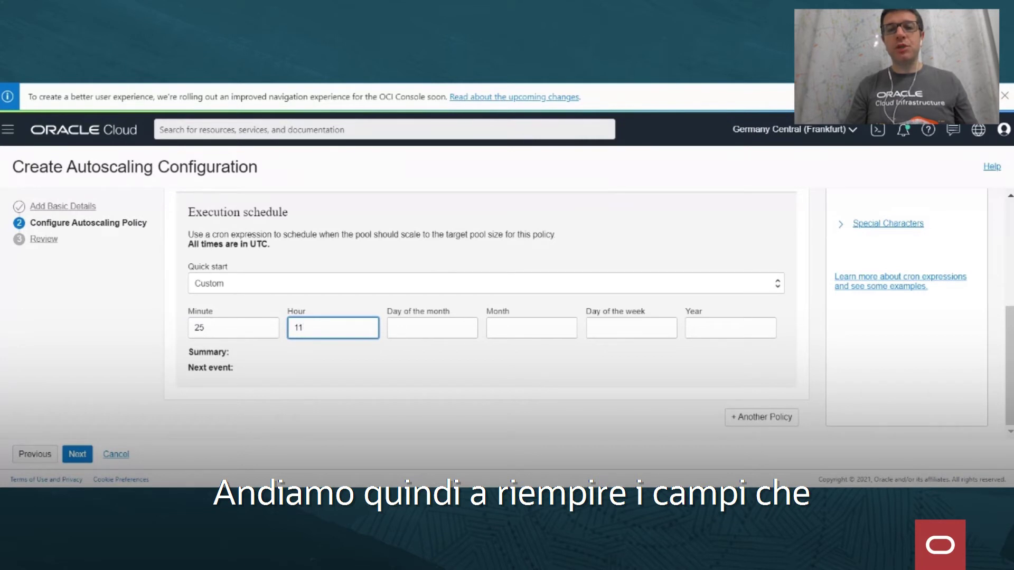
{"action": "left_click", "coordinate": [432, 328]}
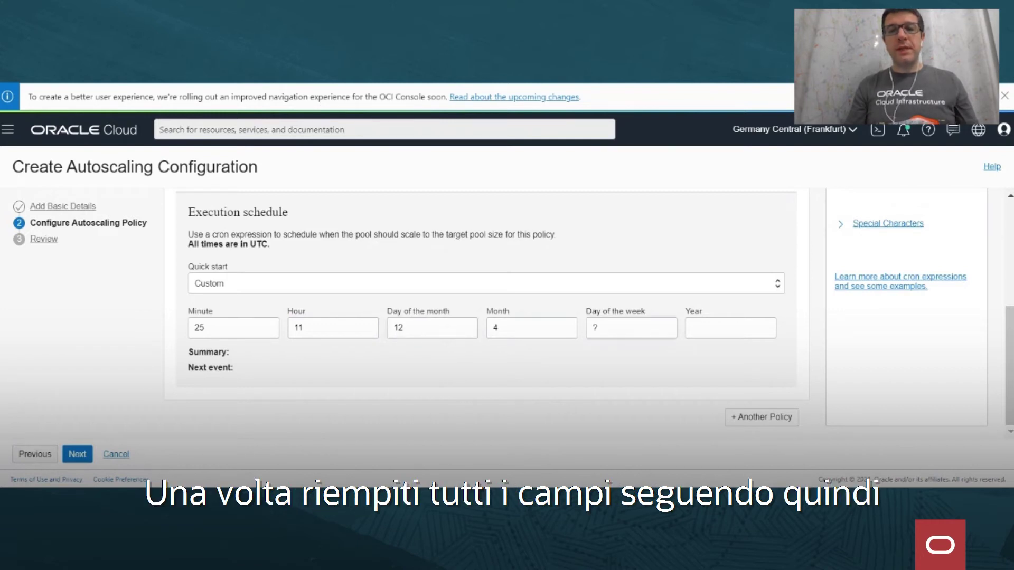
{"action": "left_click", "coordinate": [731, 327]}
{"action": "type", "text": "2021"}
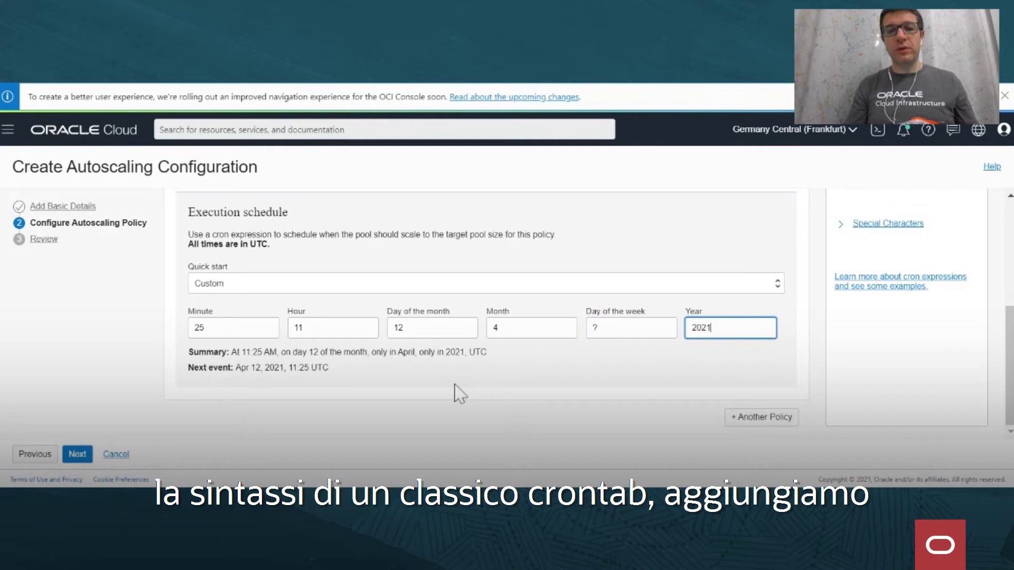
Add a second autoscaling policy that scales the pool size, with a target pool size of 2
{"action": "left_click", "coordinate": [754, 419]}
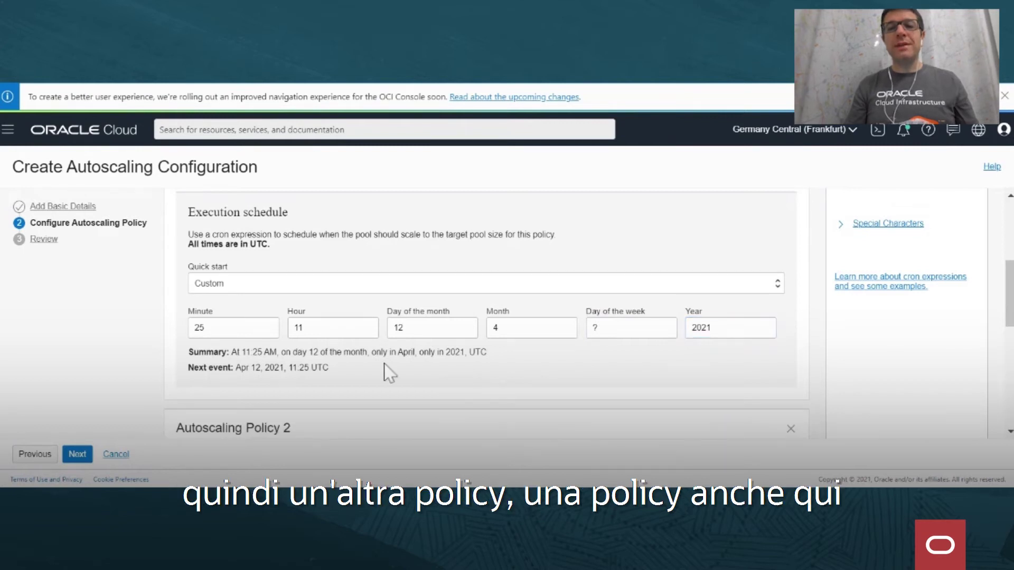
{"action": "scroll", "coordinate": [387, 370], "scroll_direction": "down", "scroll_amount": 3}
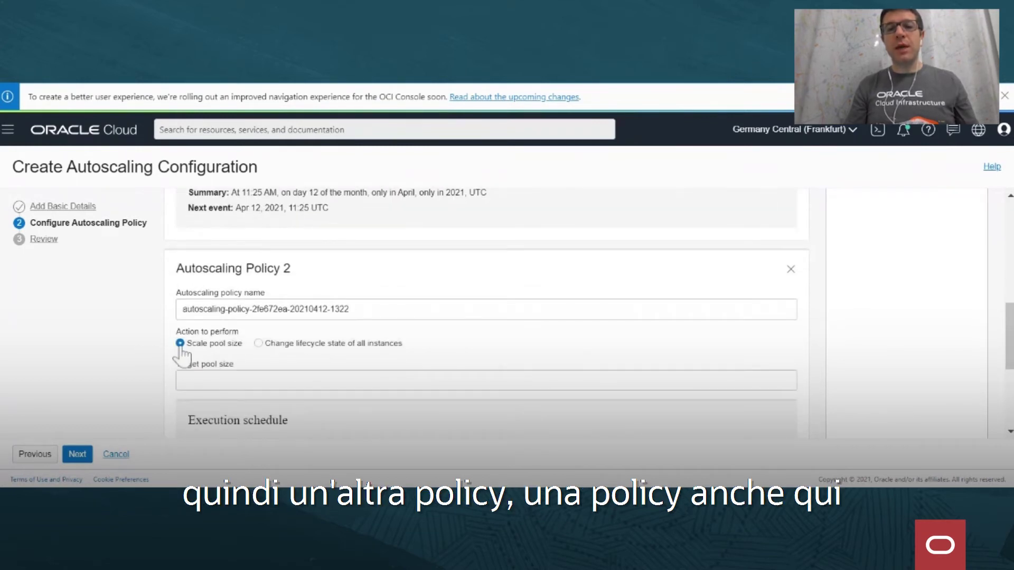
{"action": "left_click", "coordinate": [183, 380]}
{"action": "type", "text": "1"}
{"action": "key", "text": "BackSpace"}
{"action": "type", "text": "2"}
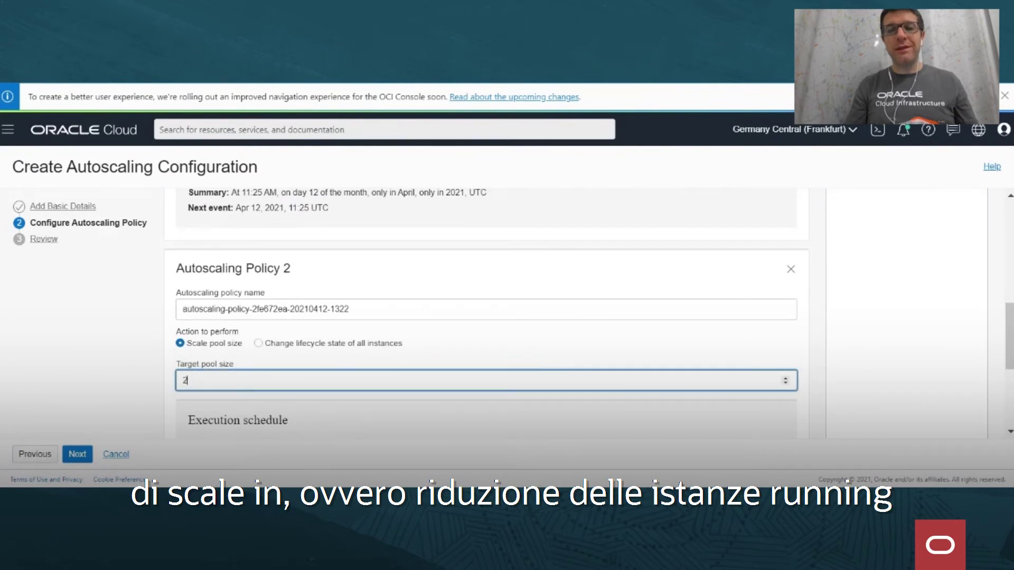
Set the second autoscaling policy's target pool size to 1 and compare it with the first policy's settings
{"action": "left_click", "coordinate": [120, 374]}
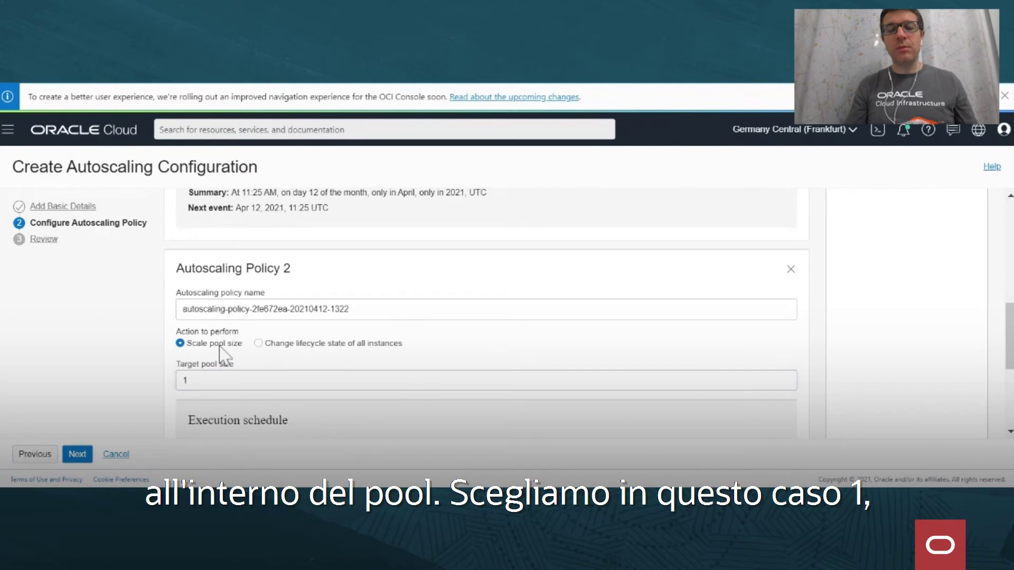
{"action": "scroll", "coordinate": [221, 346], "scroll_direction": "up", "scroll_amount": 2}
{"action": "scroll", "coordinate": [484, 313], "scroll_direction": "up", "scroll_amount": 2}
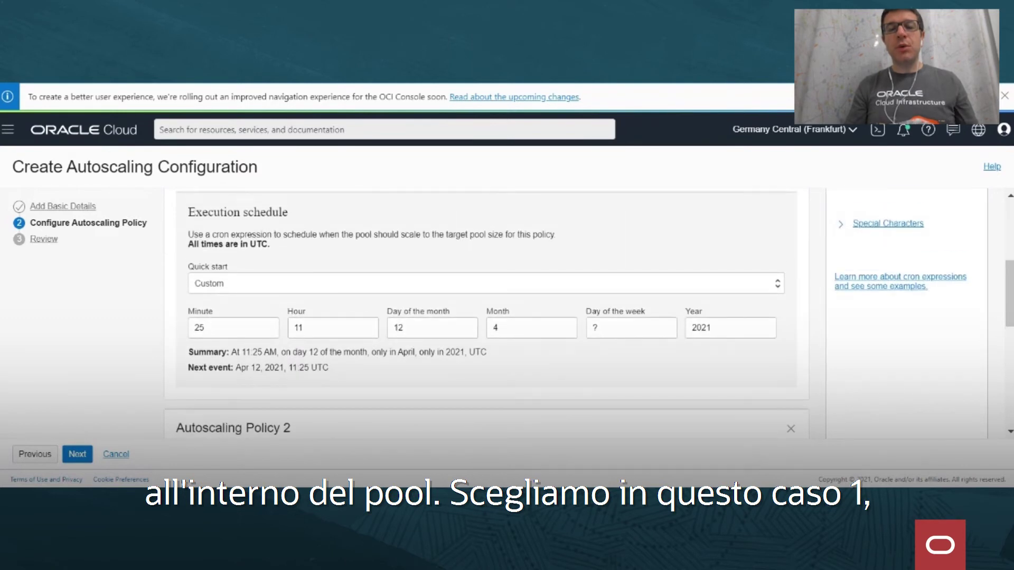
{"action": "scroll", "coordinate": [294, 331], "scroll_direction": "up", "scroll_amount": 2}
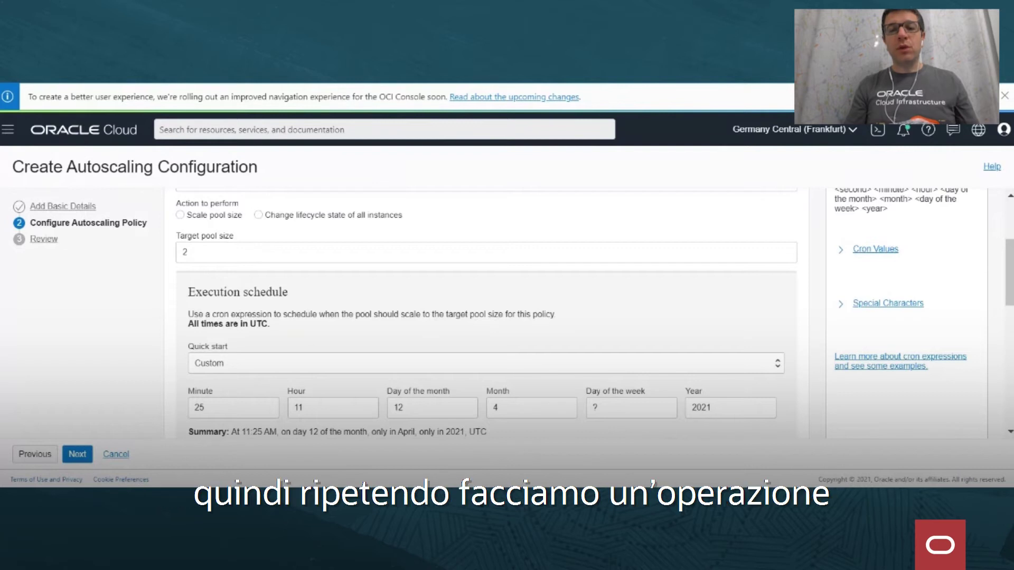
{"action": "scroll", "coordinate": [294, 331], "scroll_direction": "down", "scroll_amount": 6}
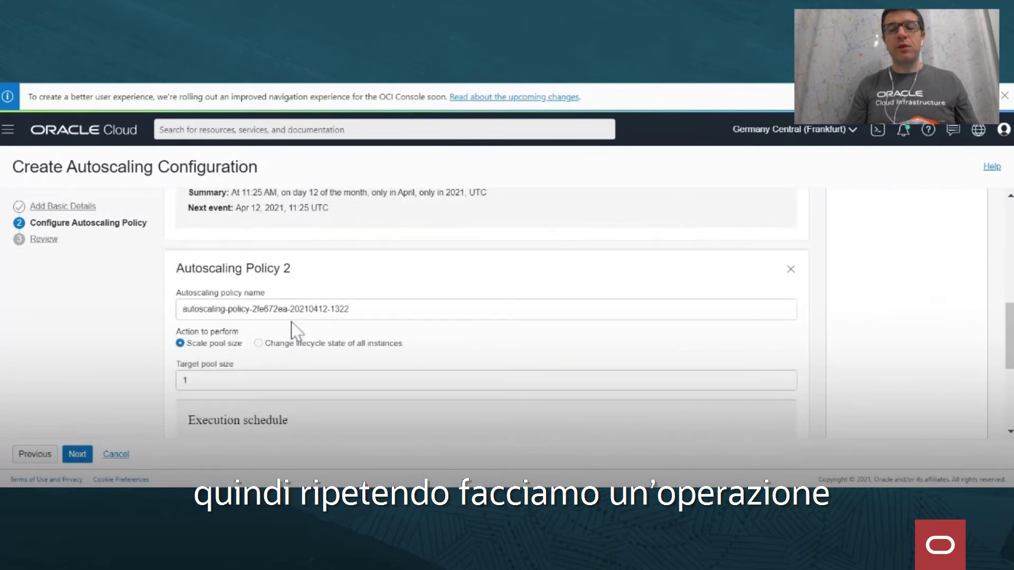
Schedule the second policy with minute 30, hour 11, day of the month 12, month 4, day of the week ?, and year 2021
{"action": "scroll", "coordinate": [294, 331], "scroll_direction": "down", "scroll_amount": 3}
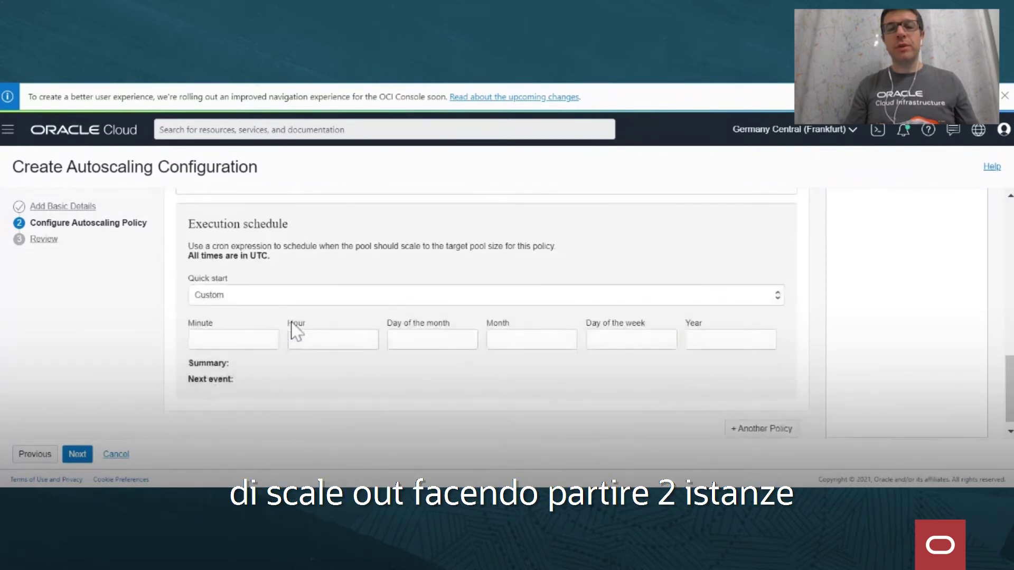
{"action": "left_click", "coordinate": [221, 328]}
{"action": "left_click", "coordinate": [158, 343]}
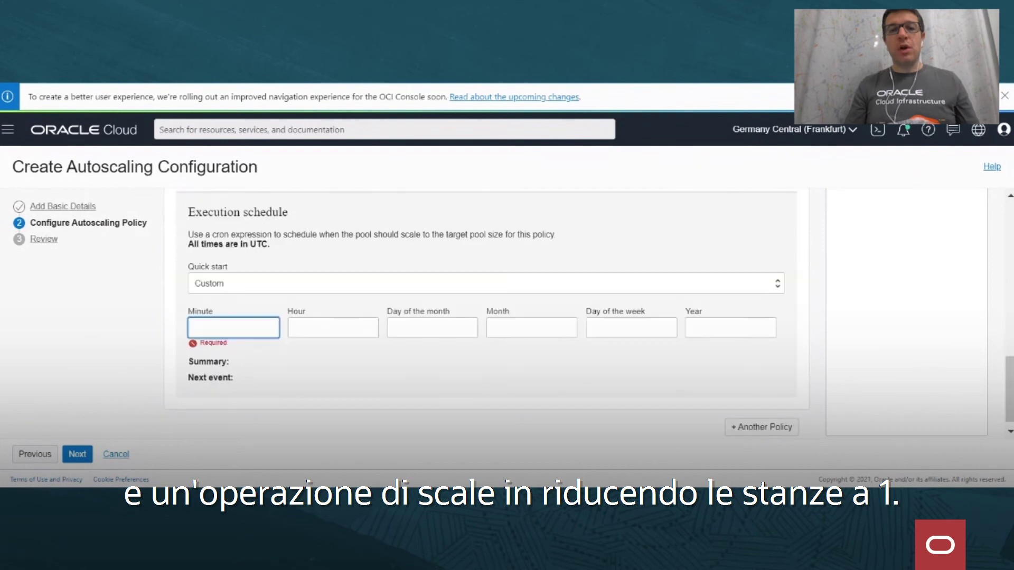
{"action": "type", "text": "30"}
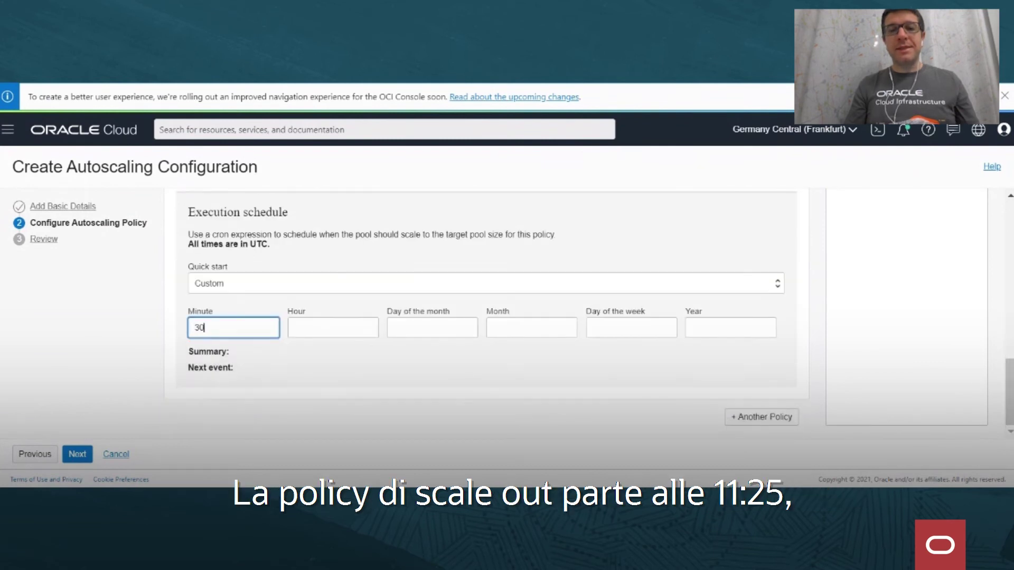
{"action": "left_click", "coordinate": [333, 327]}
{"action": "type", "text": "11"}
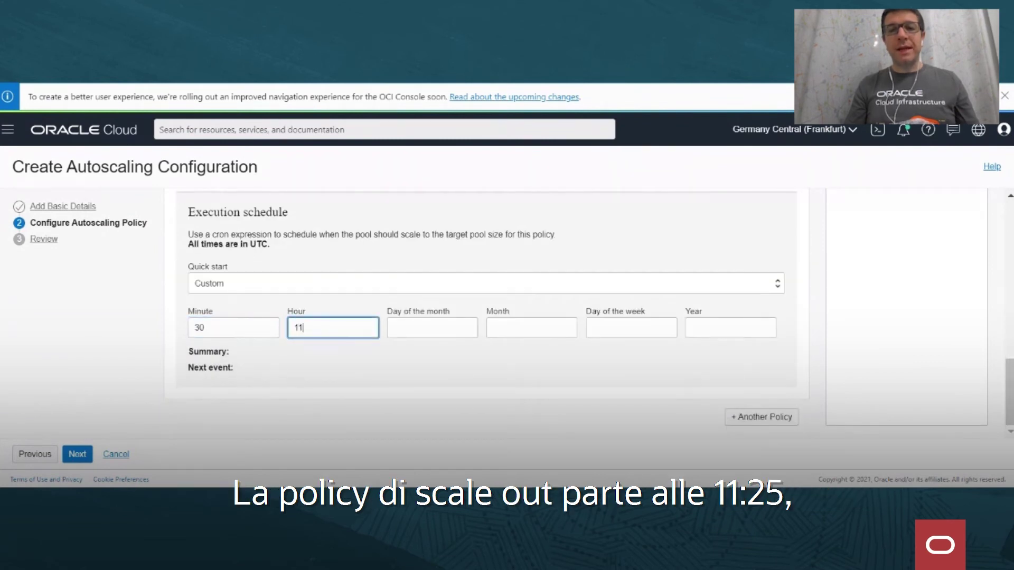
{"action": "left_click", "coordinate": [432, 328]}
{"action": "type", "text": "12"}
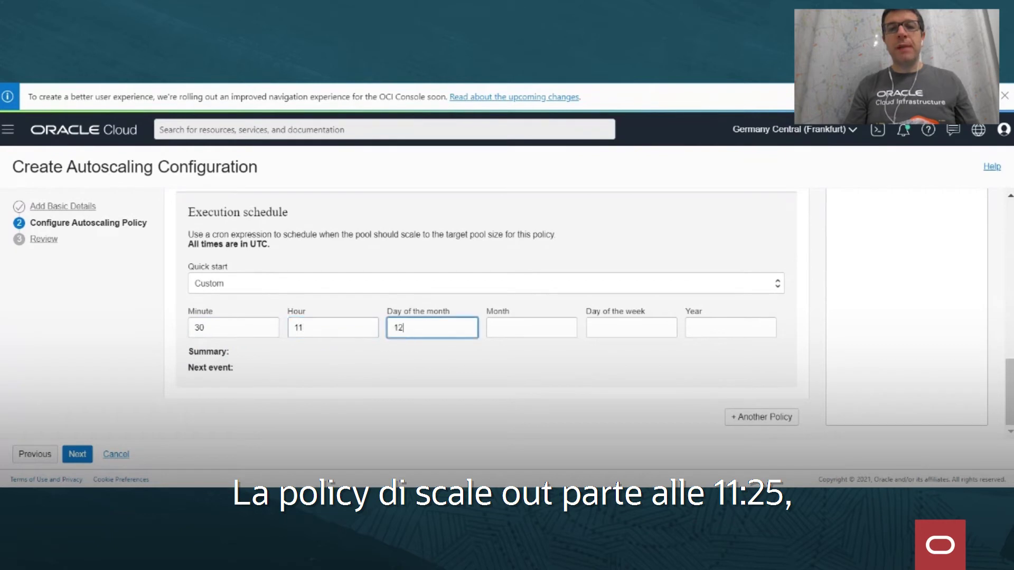
{"action": "left_click", "coordinate": [532, 328]}
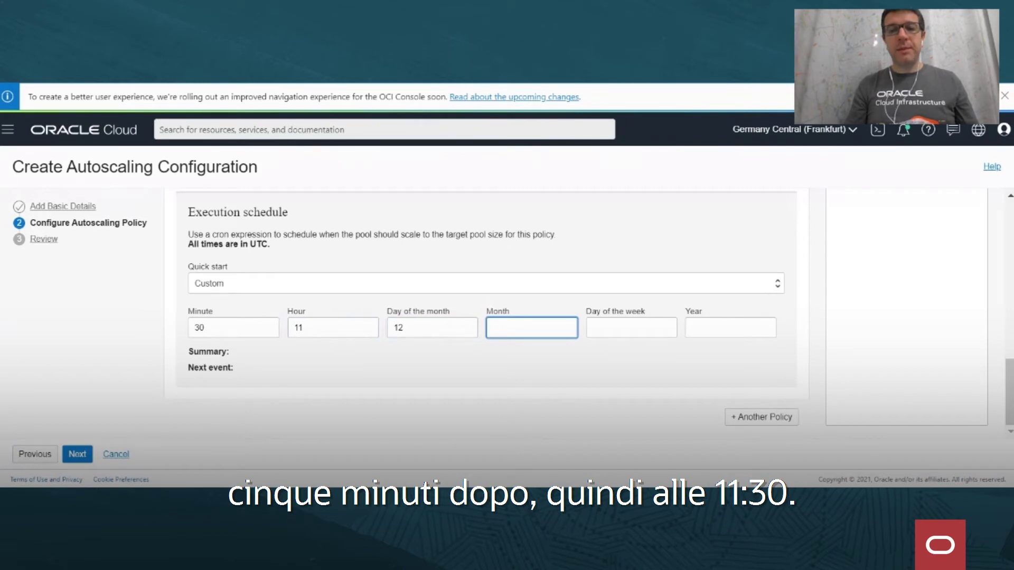
{"action": "type", "text": "4"}
{"action": "key", "text": "Tab"}
{"action": "type", "text": "?"}
{"action": "key", "text": "Tab"}
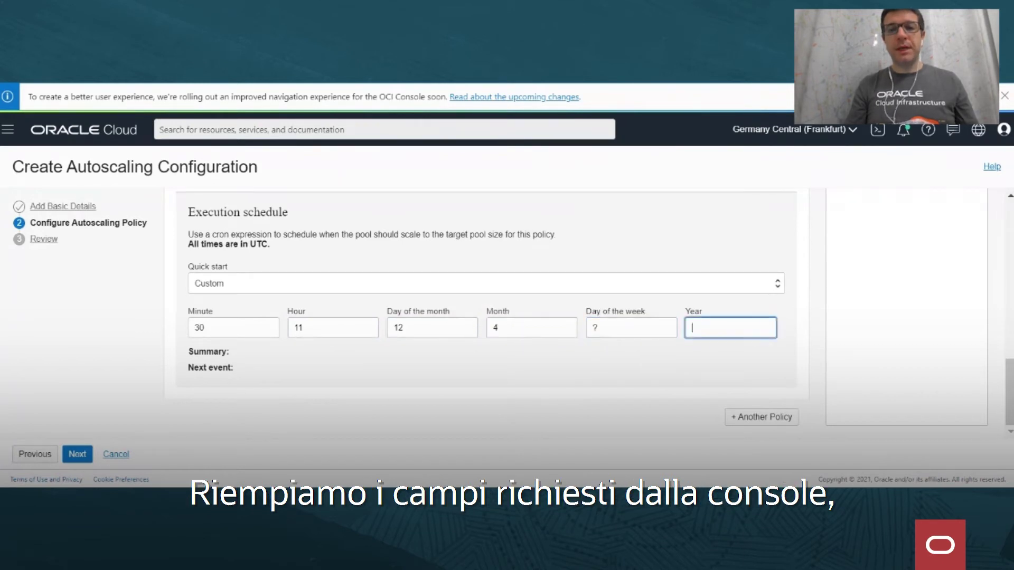
{"action": "type", "text": "2021"}
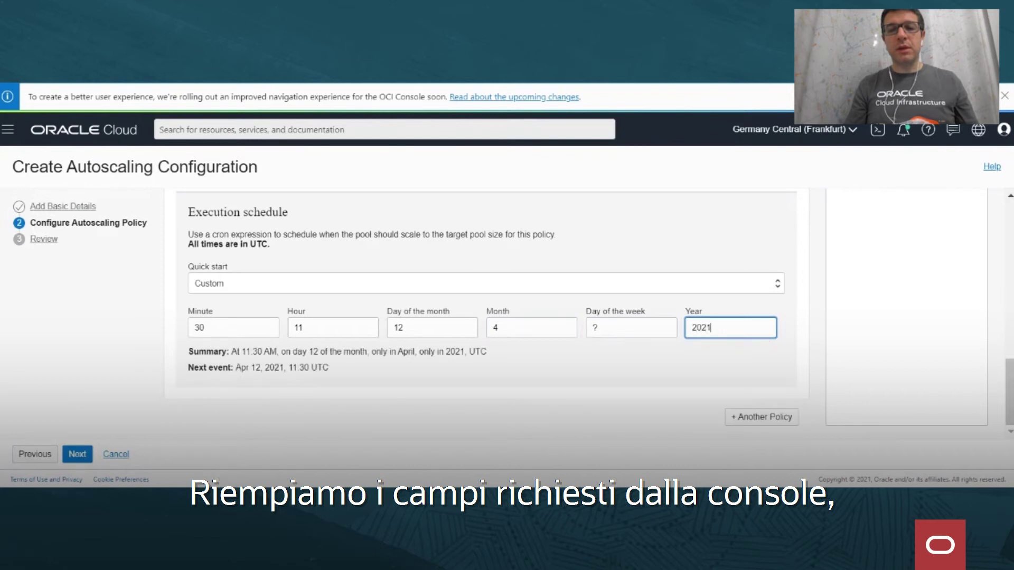
Proceed to the review of the autoscaling configuration and set the pool size forecast's end date to Apr 12, 2021
{"action": "left_click", "coordinate": [226, 423]}
{"action": "left_click", "coordinate": [79, 452]}
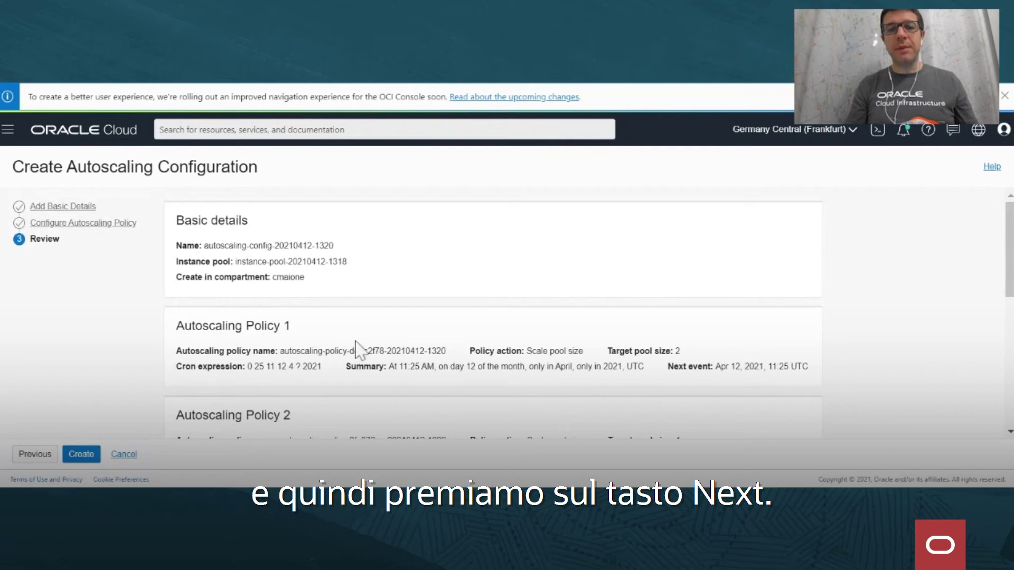
{"action": "scroll", "coordinate": [355, 349], "scroll_direction": "down", "scroll_amount": 3}
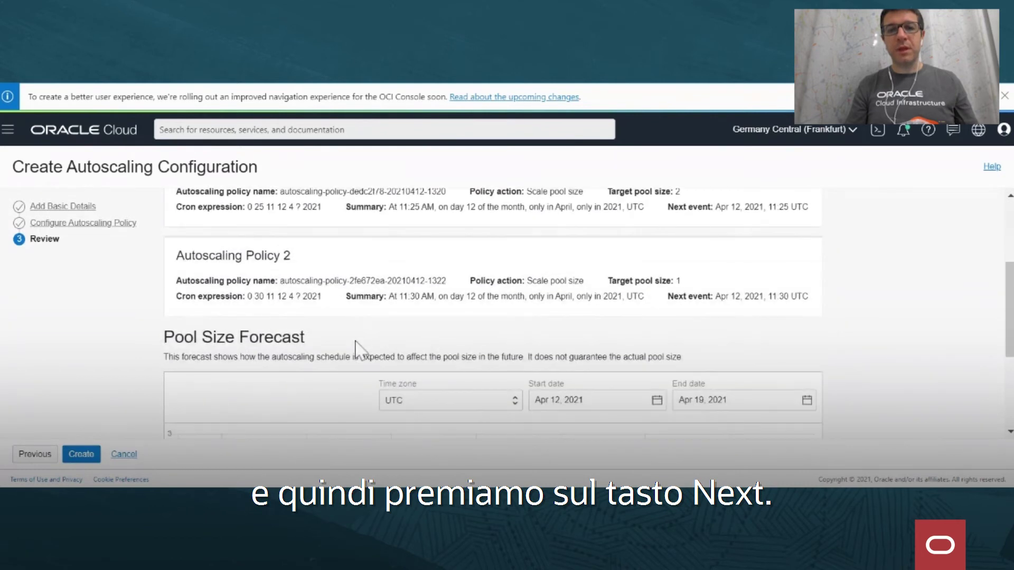
{"action": "scroll", "coordinate": [356, 349], "scroll_direction": "down", "scroll_amount": 3}
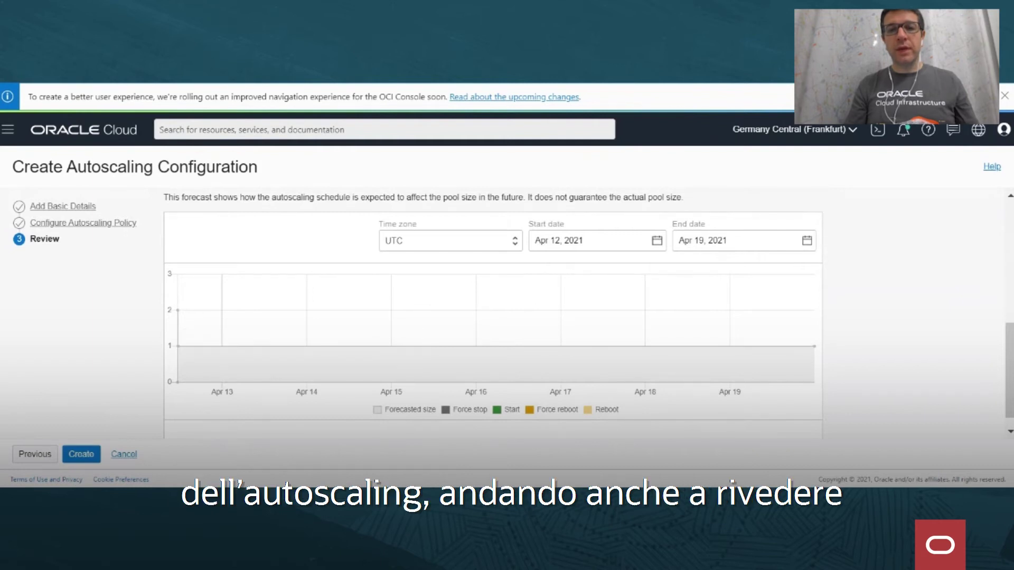
{"action": "left_click", "coordinate": [718, 241]}
{"action": "left_click", "coordinate": [709, 343]}
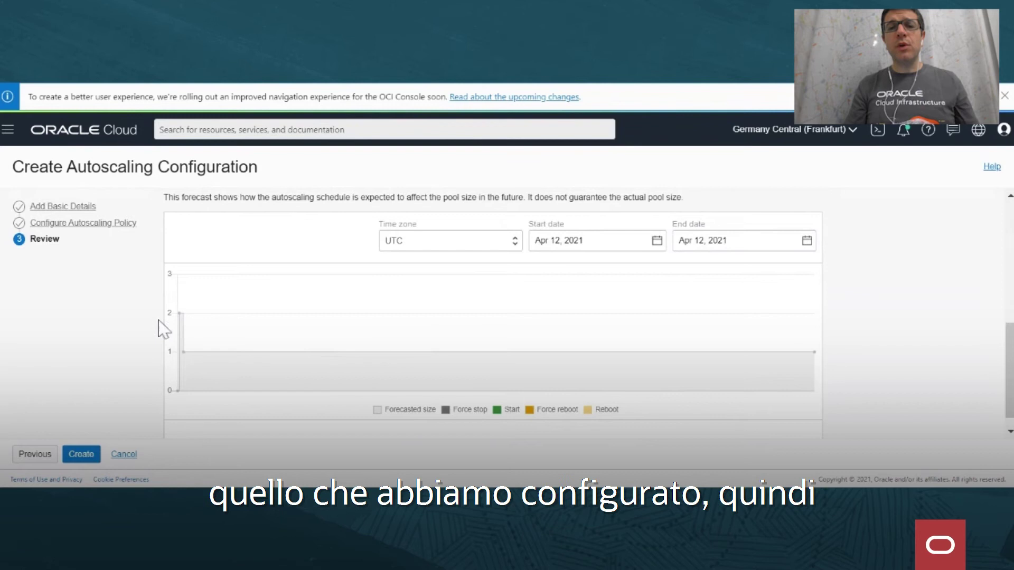
Create the autoscaling configuration and review the policies listed on its details page
{"action": "mouse_move", "coordinate": [171, 397]}
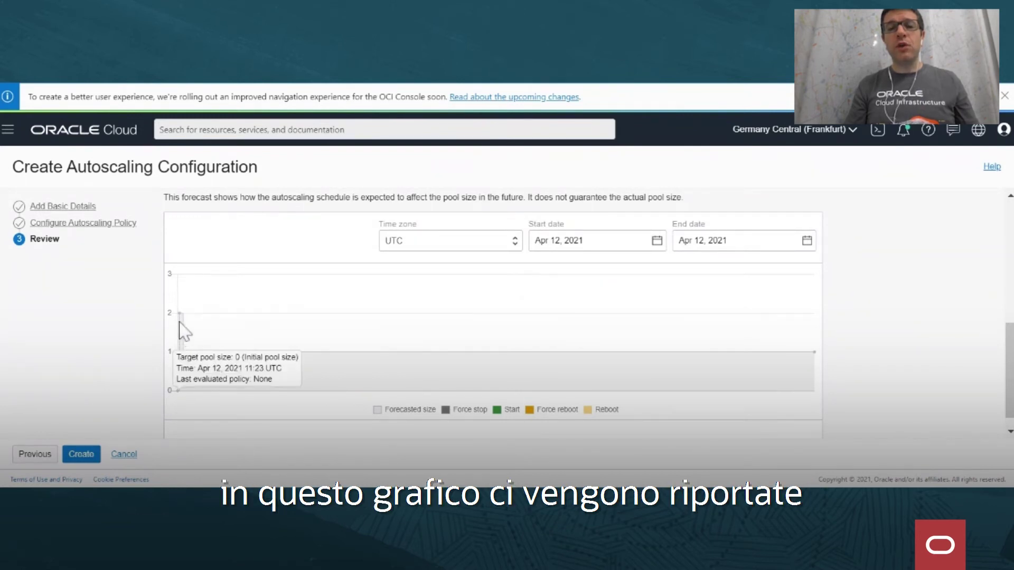
{"action": "mouse_move", "coordinate": [181, 317]}
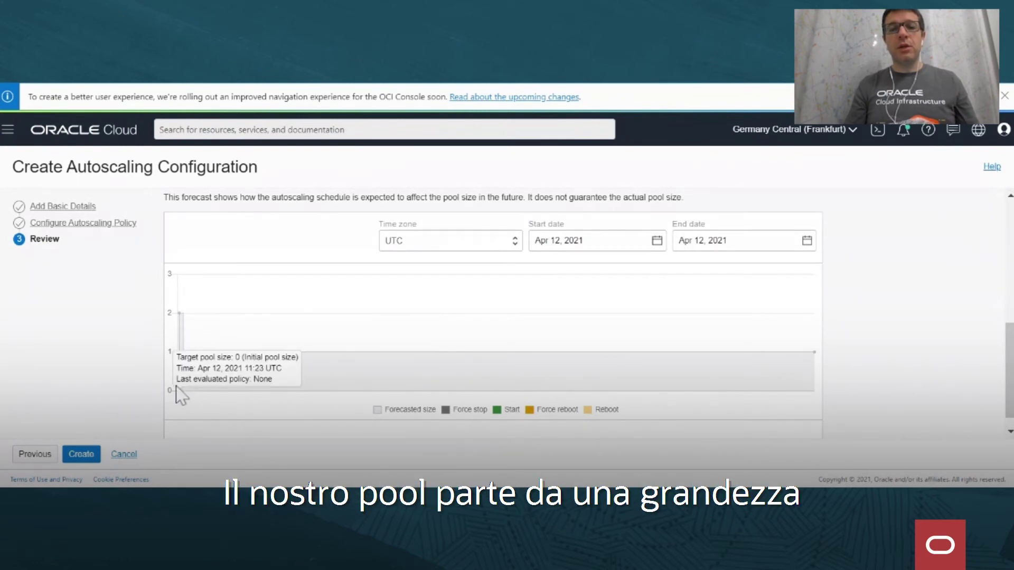
{"action": "mouse_move", "coordinate": [177, 416]}
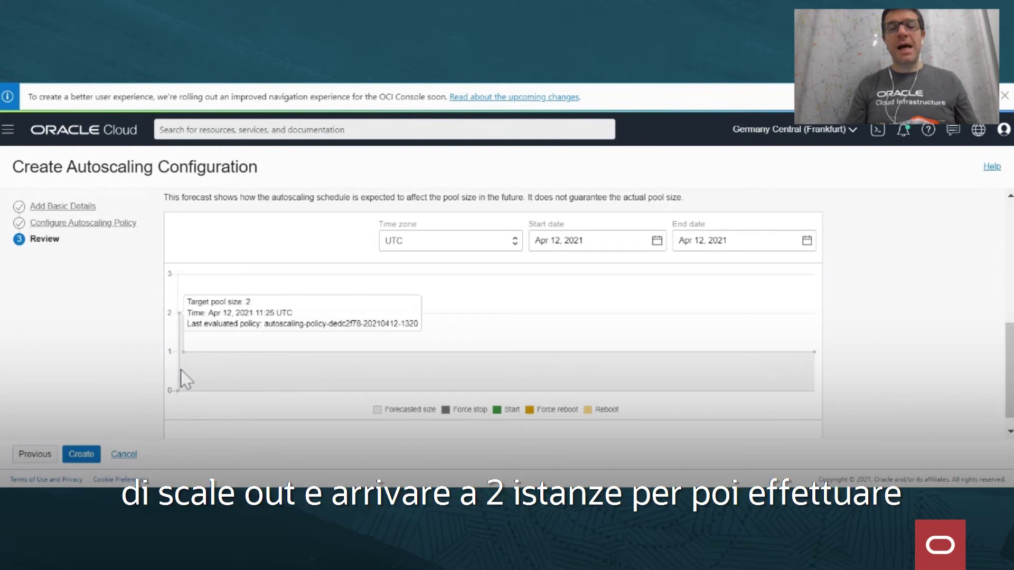
{"action": "mouse_move", "coordinate": [194, 369]}
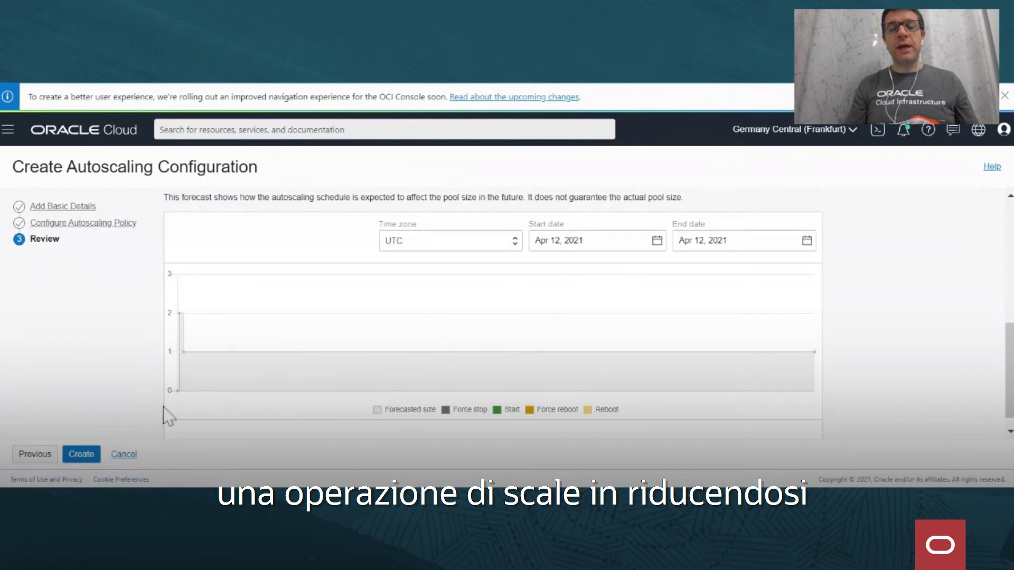
{"action": "left_click", "coordinate": [80, 457]}
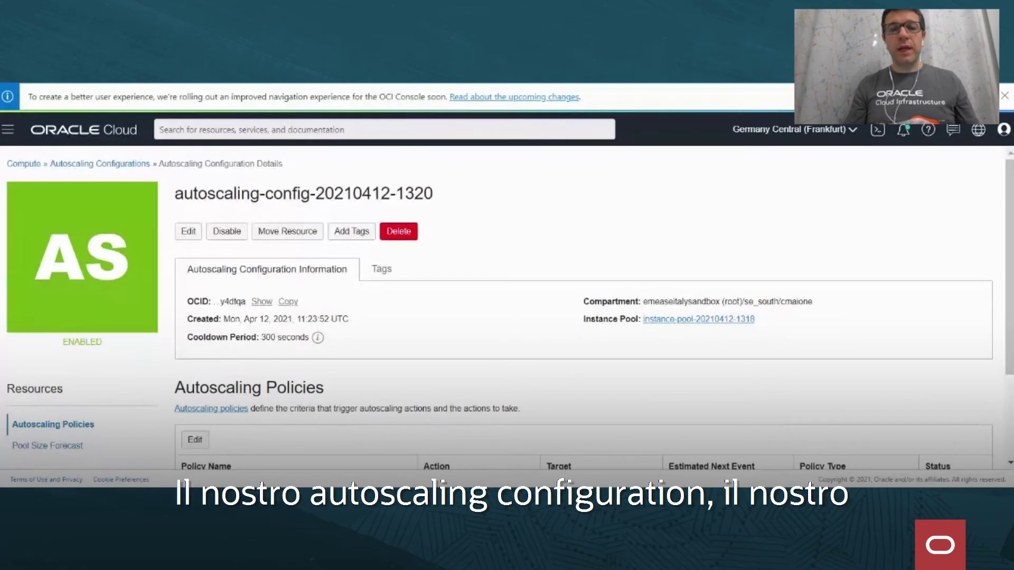
{"action": "scroll", "coordinate": [140, 353], "scroll_direction": "down", "scroll_amount": 3}
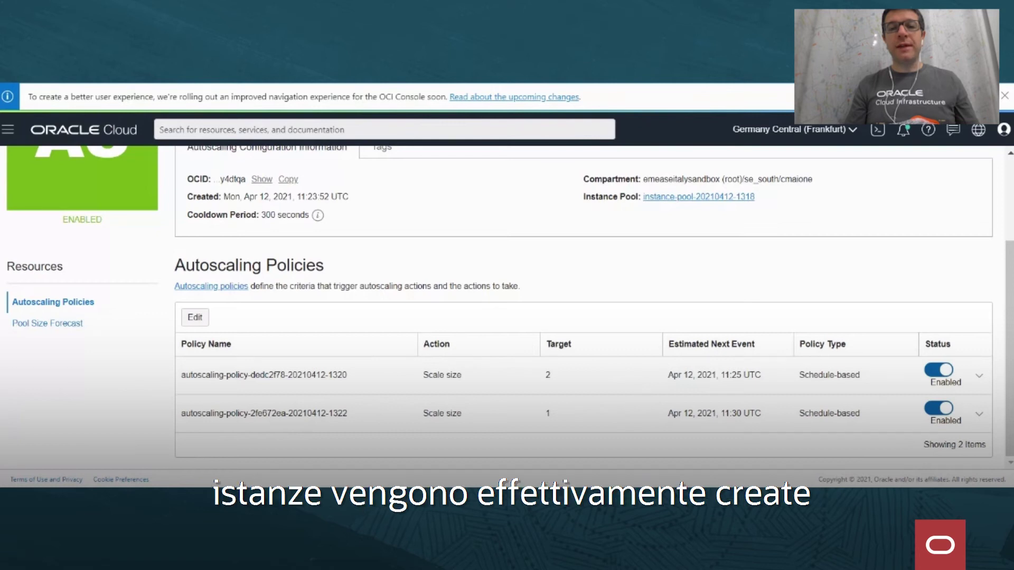
{"action": "scroll", "coordinate": [142, 352], "scroll_direction": "up", "scroll_amount": 2}
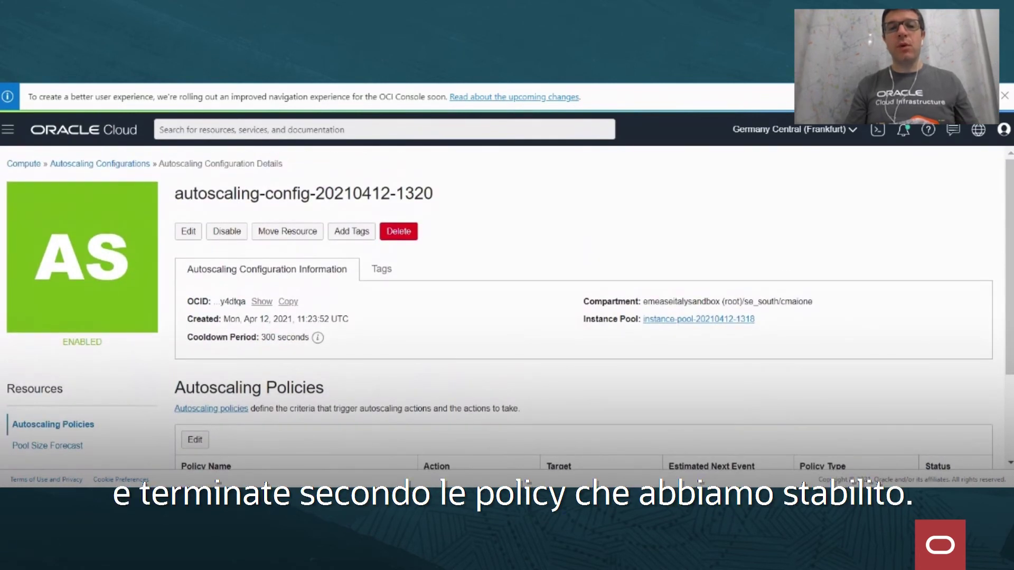
{"action": "left_click", "coordinate": [49, 287]}
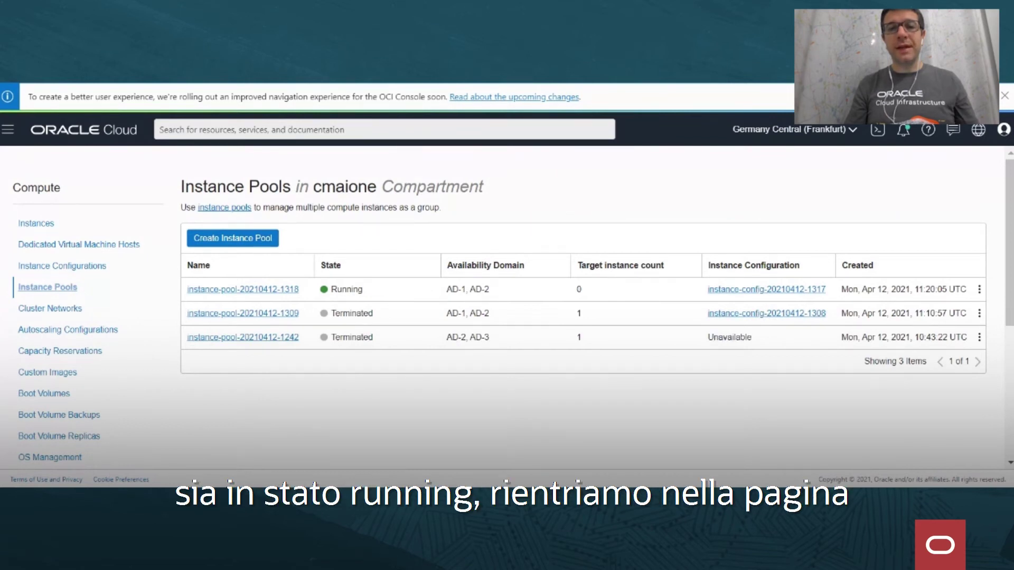
{"action": "left_click", "coordinate": [245, 290]}
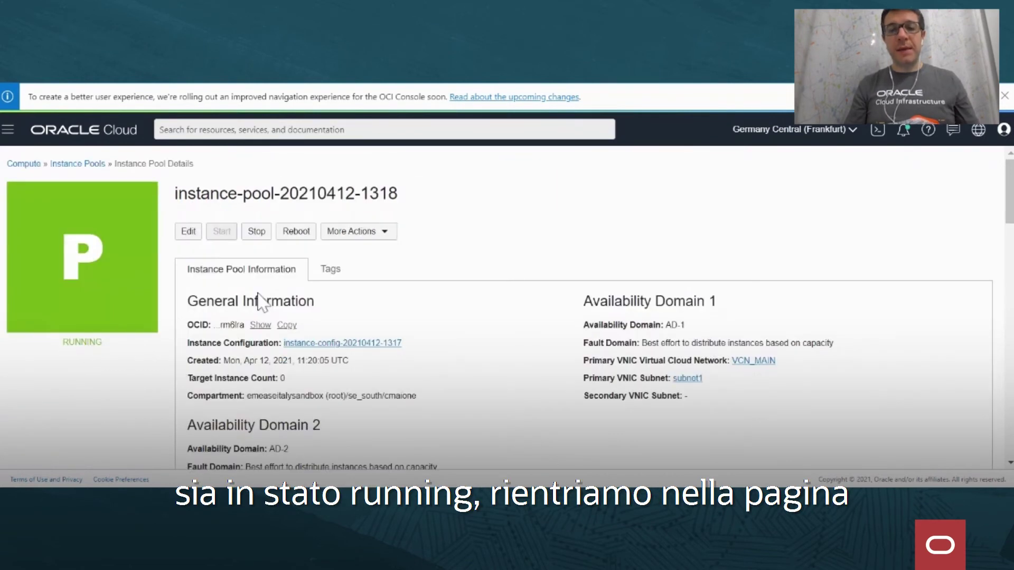
{"action": "scroll", "coordinate": [261, 302], "scroll_direction": "down", "scroll_amount": 5}
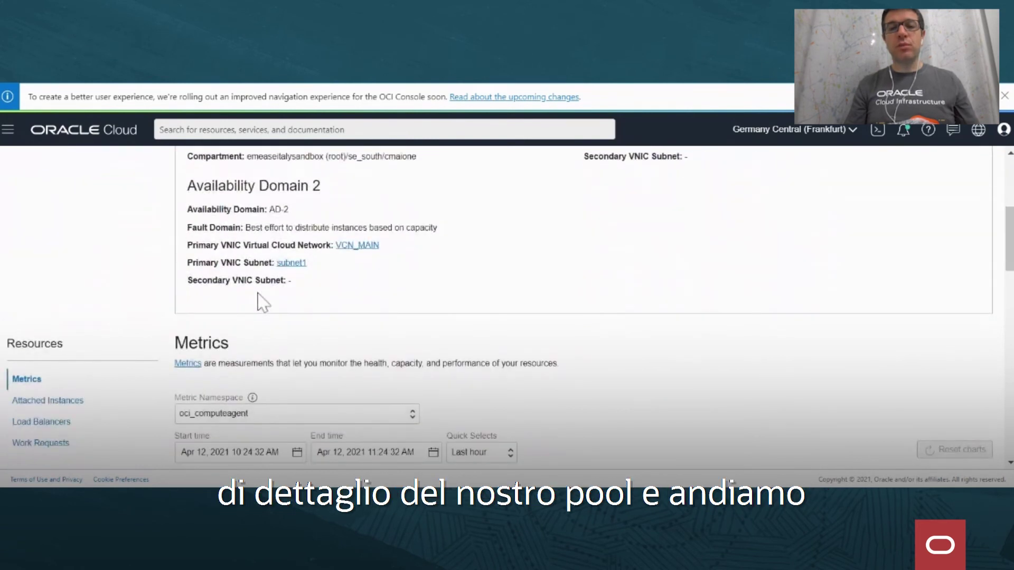
{"action": "scroll", "coordinate": [261, 302], "scroll_direction": "down", "scroll_amount": 2}
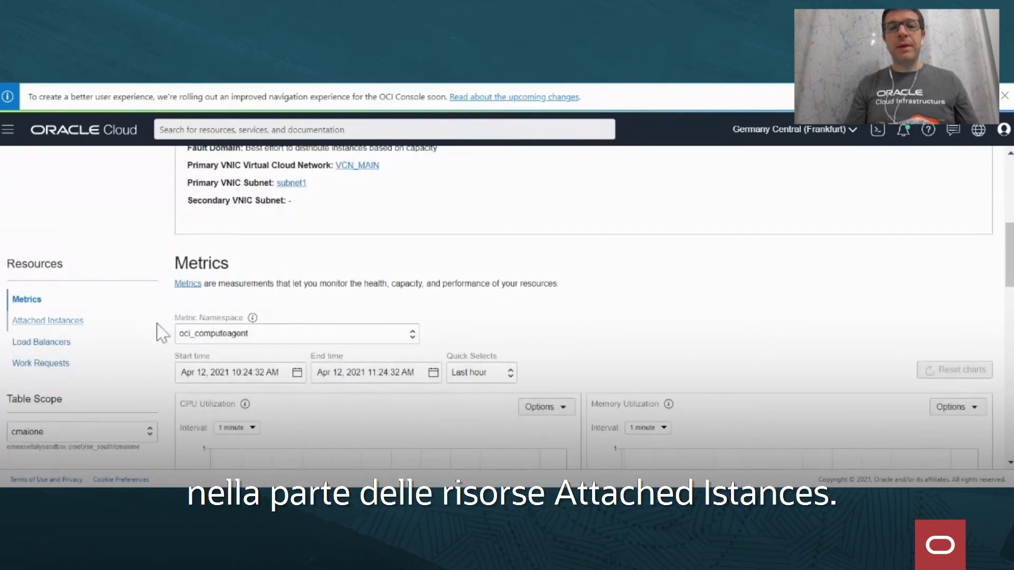
{"action": "left_click", "coordinate": [35, 322]}
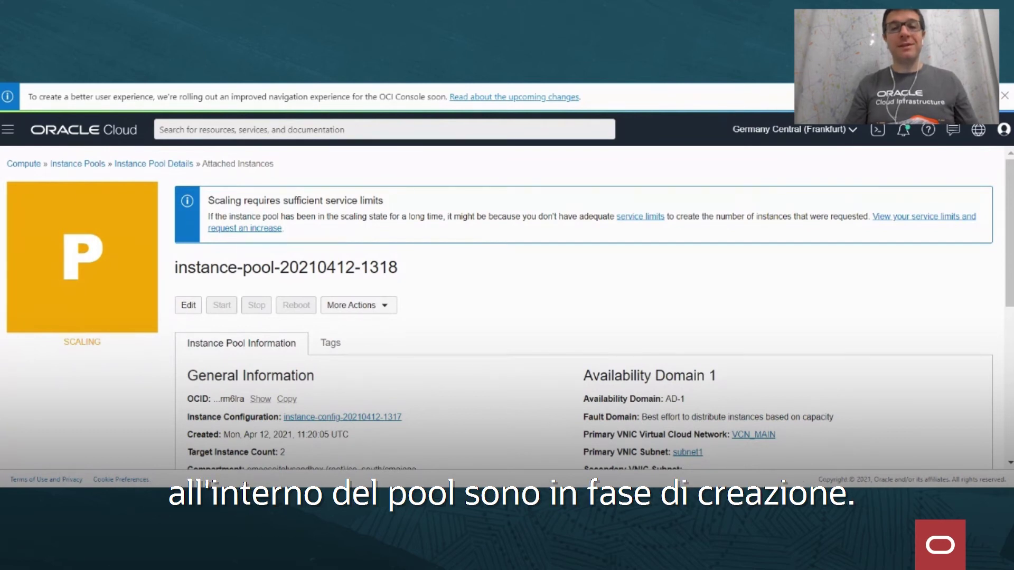
Look over the pool's details and metrics, and return to its attached instances to check their provisioning state
{"action": "scroll", "coordinate": [122, 291], "scroll_direction": "down", "scroll_amount": 4}
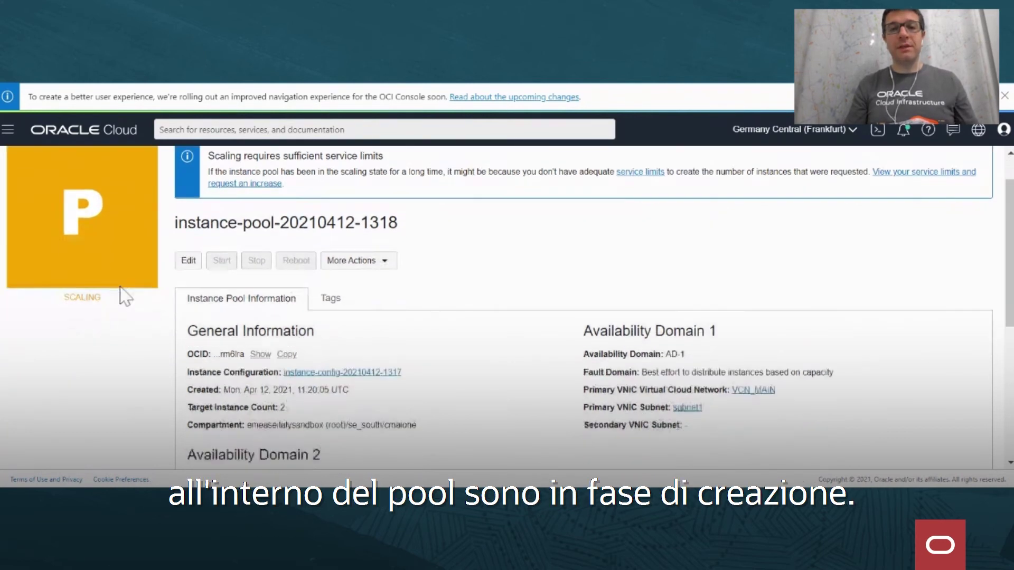
{"action": "scroll", "coordinate": [163, 344], "scroll_direction": "up", "scroll_amount": 4}
{"action": "scroll", "coordinate": [162, 344], "scroll_direction": "down", "scroll_amount": 8}
{"action": "scroll", "coordinate": [164, 340], "scroll_direction": "down", "scroll_amount": 6}
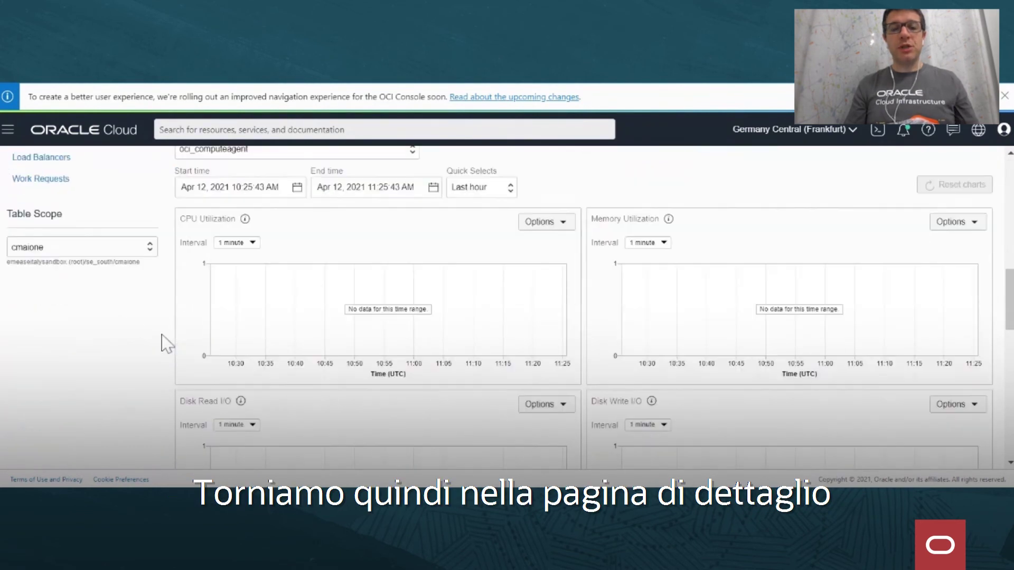
{"action": "scroll", "coordinate": [163, 341], "scroll_direction": "up", "scroll_amount": 5}
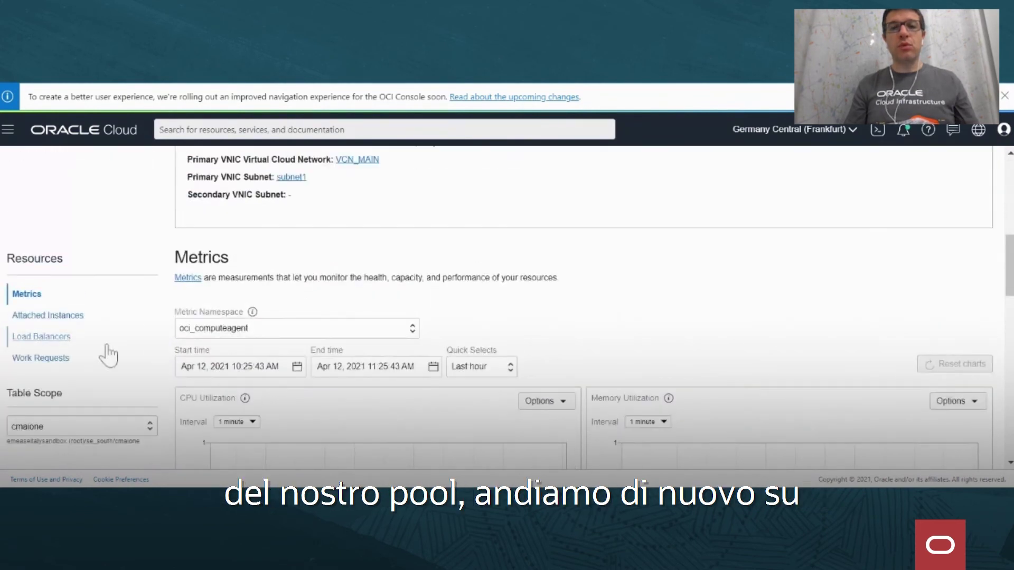
{"action": "left_click", "coordinate": [48, 316]}
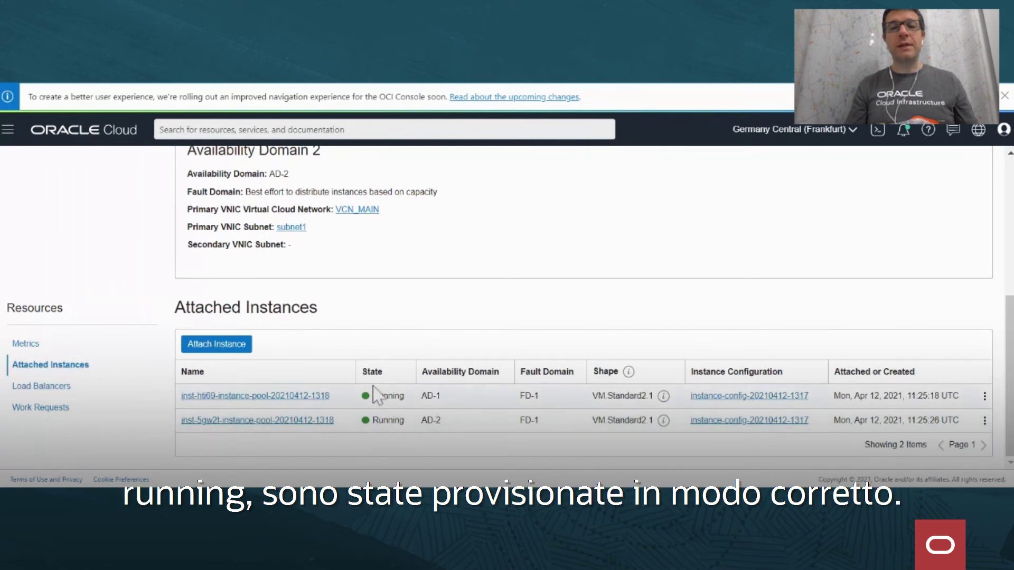
Check the pool's instances in the Compute instances list and open the list of autoscaling configurations
{"action": "left_click", "coordinate": [8, 129]}
{"action": "mouse_move", "coordinate": [37, 185]}
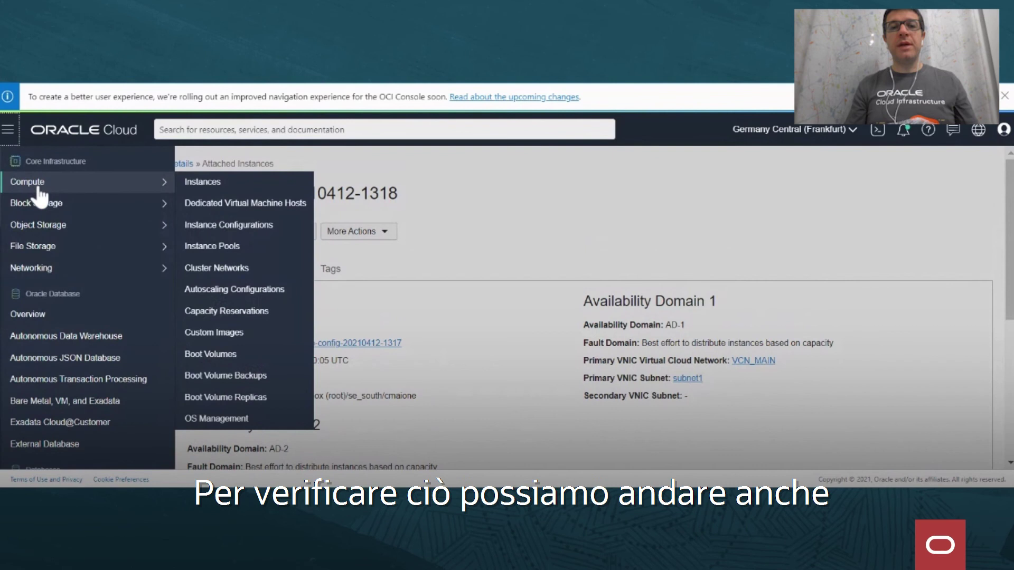
{"action": "left_click", "coordinate": [215, 182]}
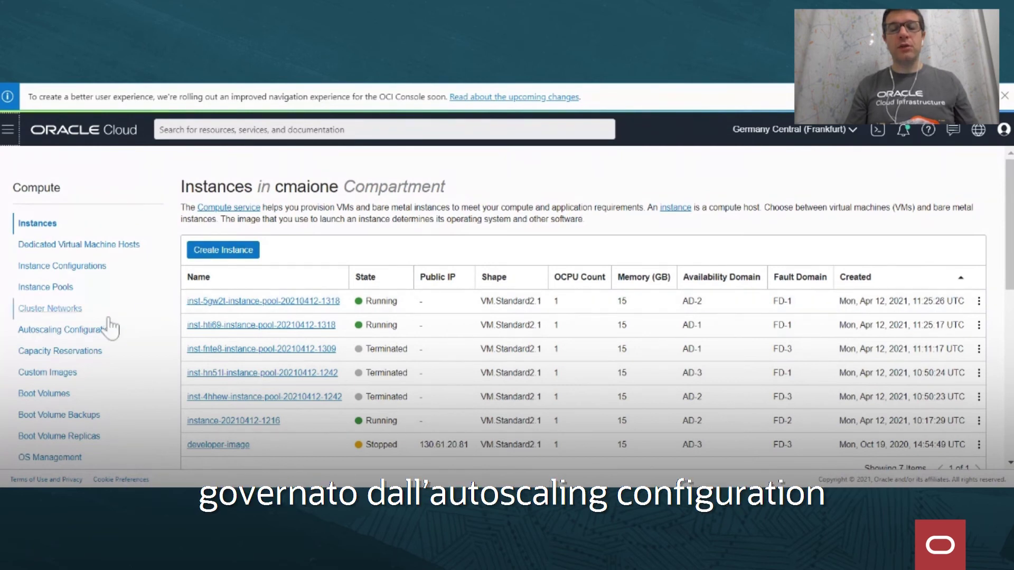
{"action": "left_click", "coordinate": [89, 331]}
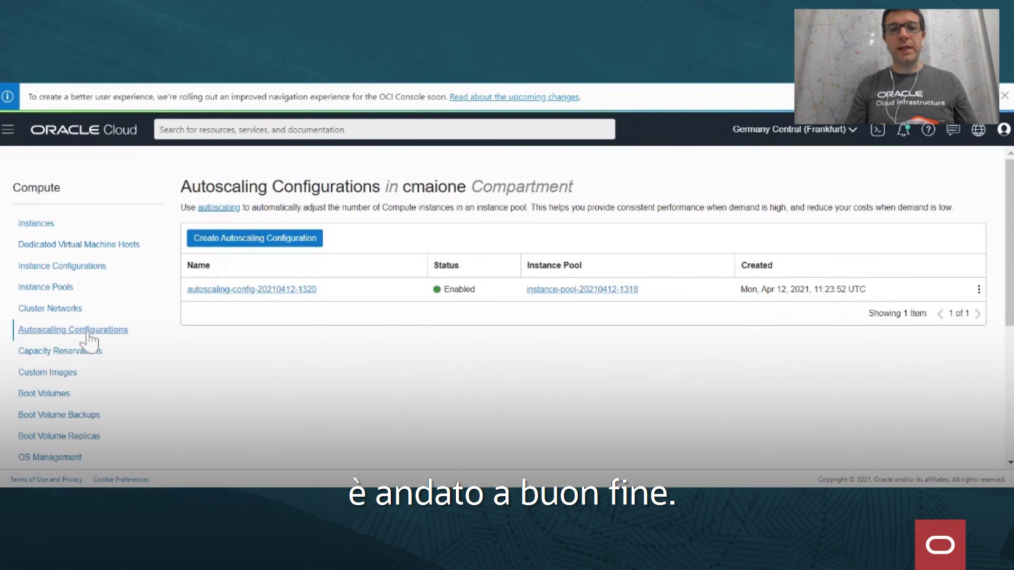
{"action": "left_click", "coordinate": [247, 297]}
{"action": "scroll", "coordinate": [576, 391], "scroll_direction": "down", "scroll_amount": 2}
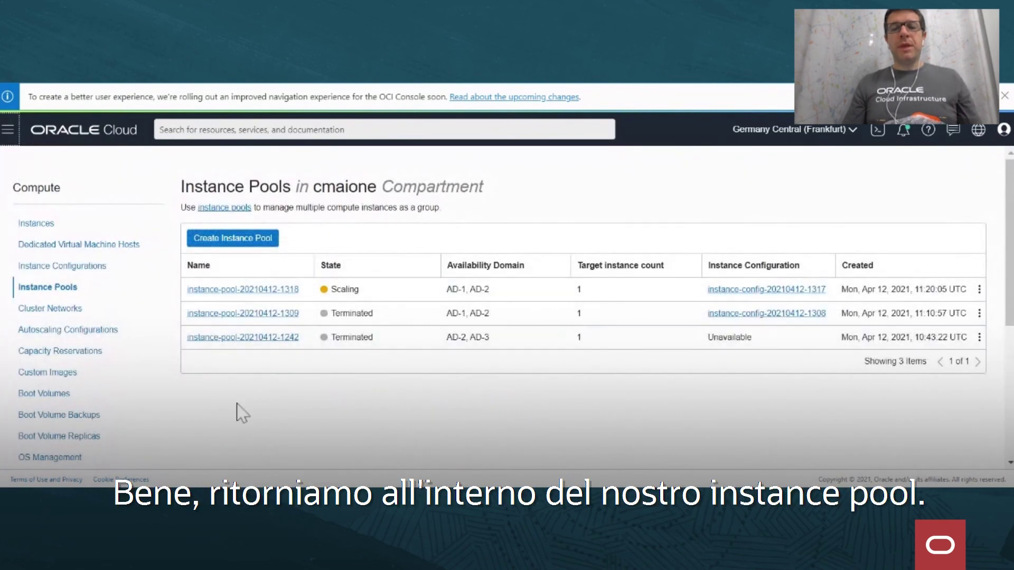
{"action": "left_click", "coordinate": [250, 291]}
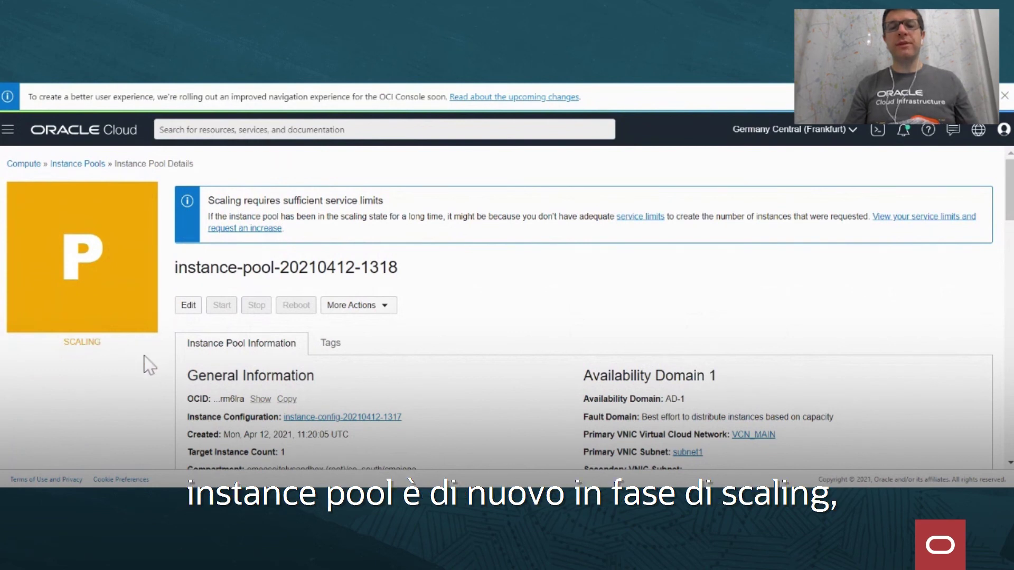
{"action": "scroll", "coordinate": [143, 373], "scroll_direction": "down", "scroll_amount": 2}
{"action": "scroll", "coordinate": [143, 372], "scroll_direction": "down", "scroll_amount": 7}
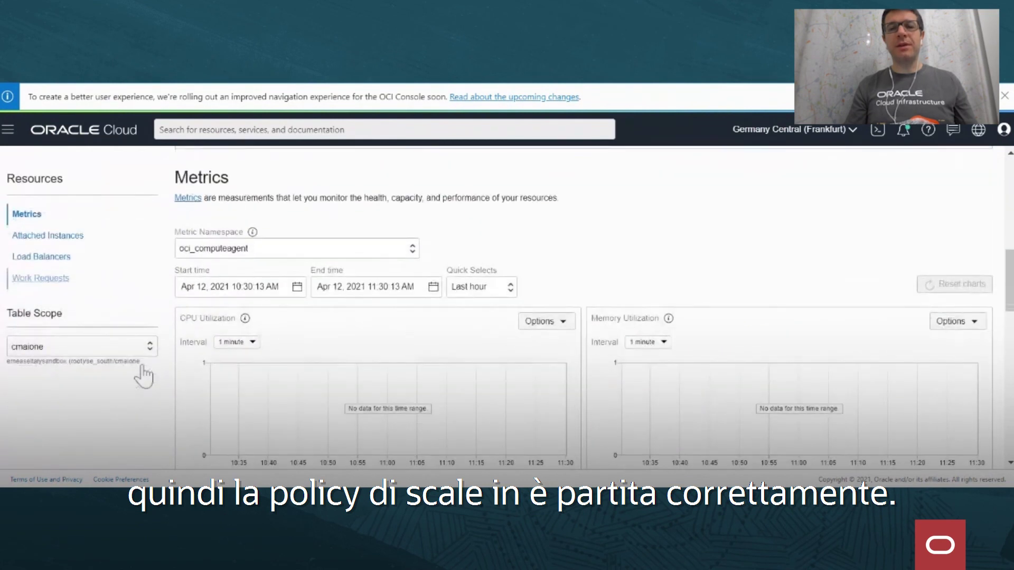
{"action": "left_click", "coordinate": [58, 235]}
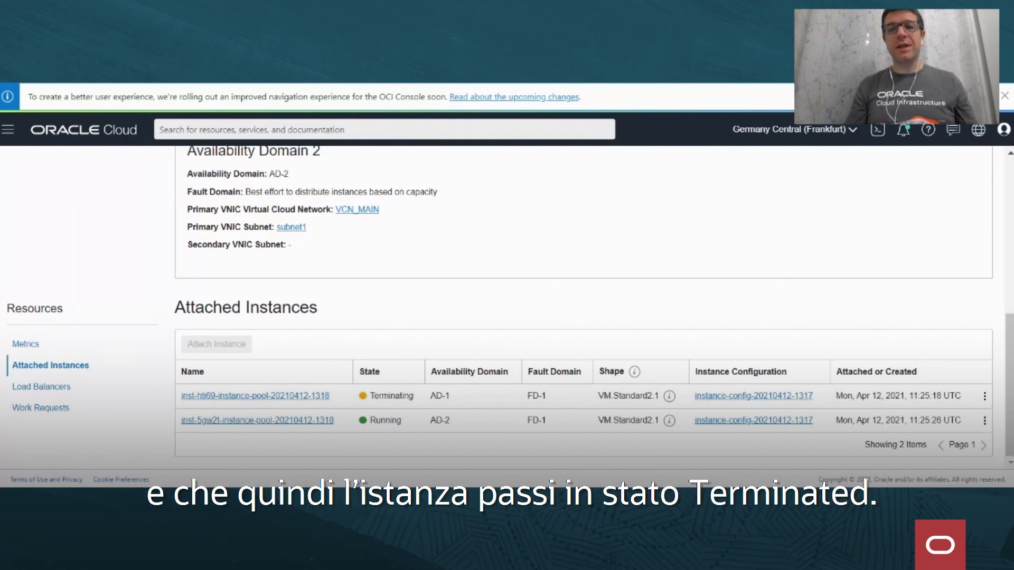
Open the Compute instances list to check the state of the pool's instances
{"action": "scroll", "coordinate": [163, 419], "scroll_direction": "up", "scroll_amount": 10}
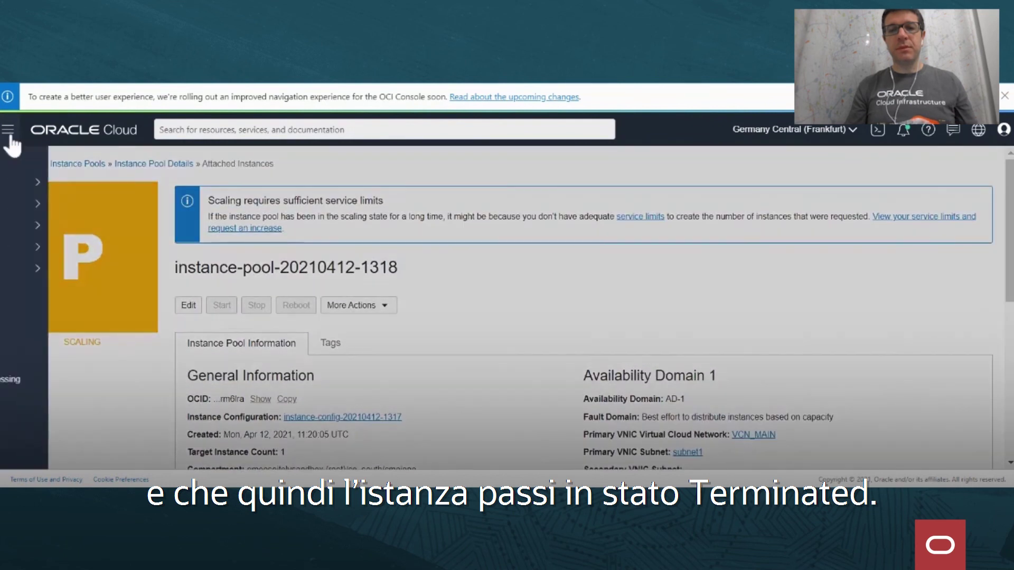
{"action": "left_click", "coordinate": [8, 129]}
{"action": "mouse_move", "coordinate": [61, 181]}
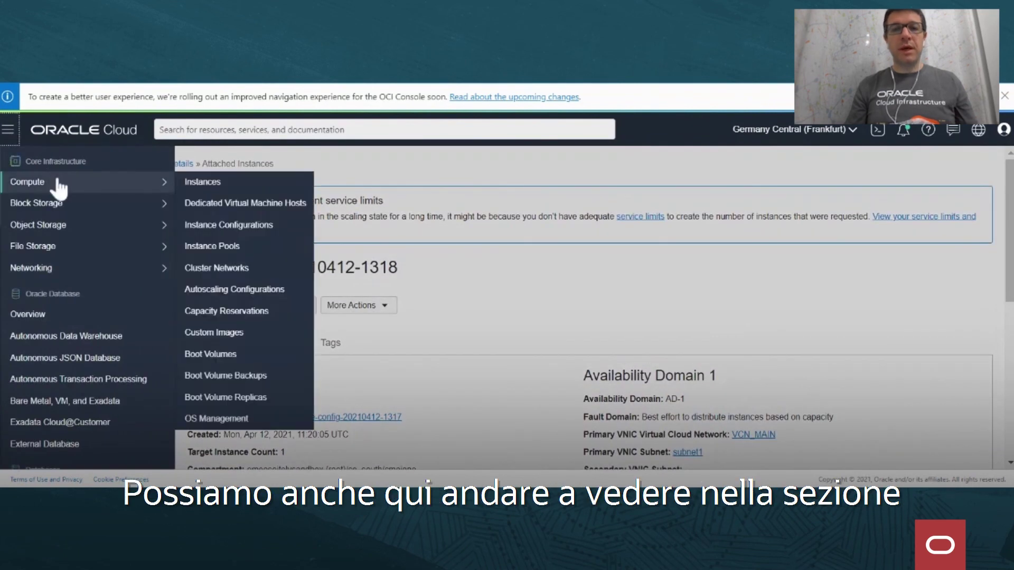
{"action": "left_click", "coordinate": [236, 185]}
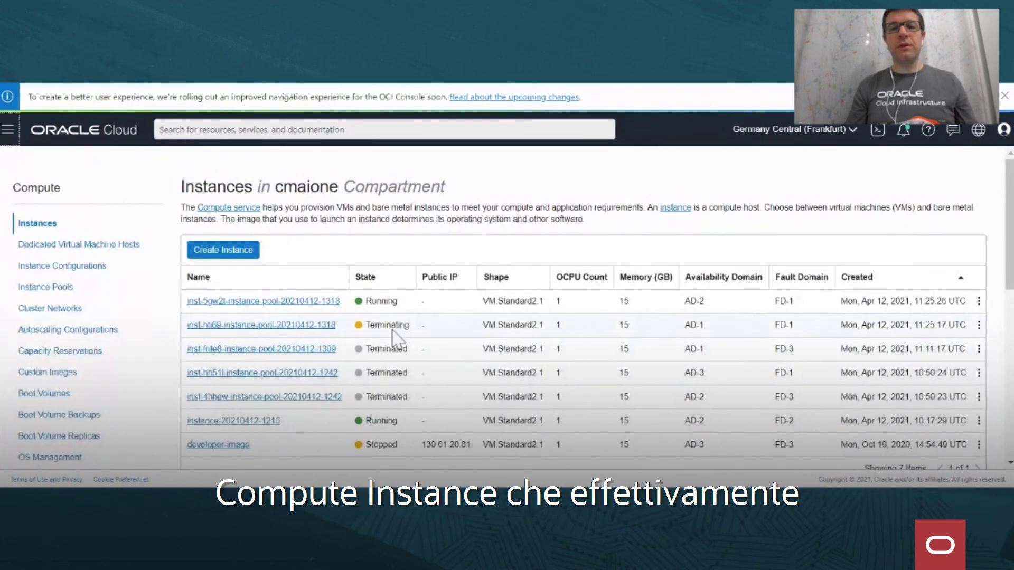